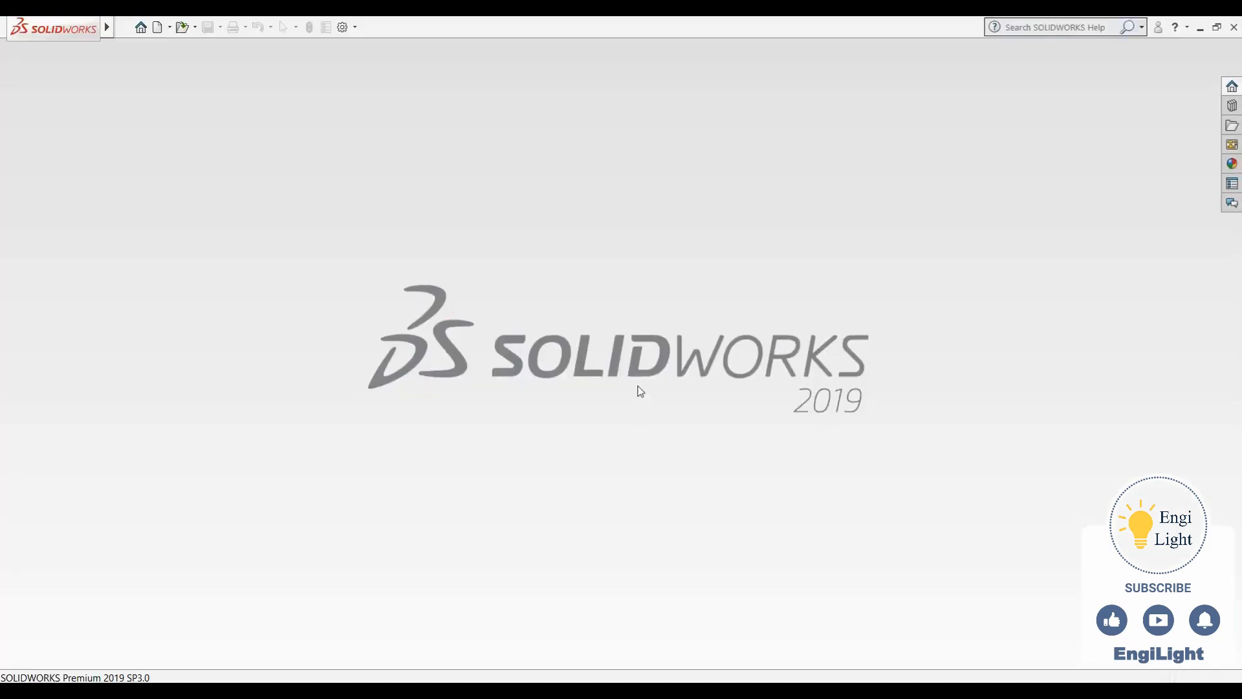
# - Create a new part document
pyautogui.hotkey('ctrl', 'n')
pyautogui.click(665, 511)
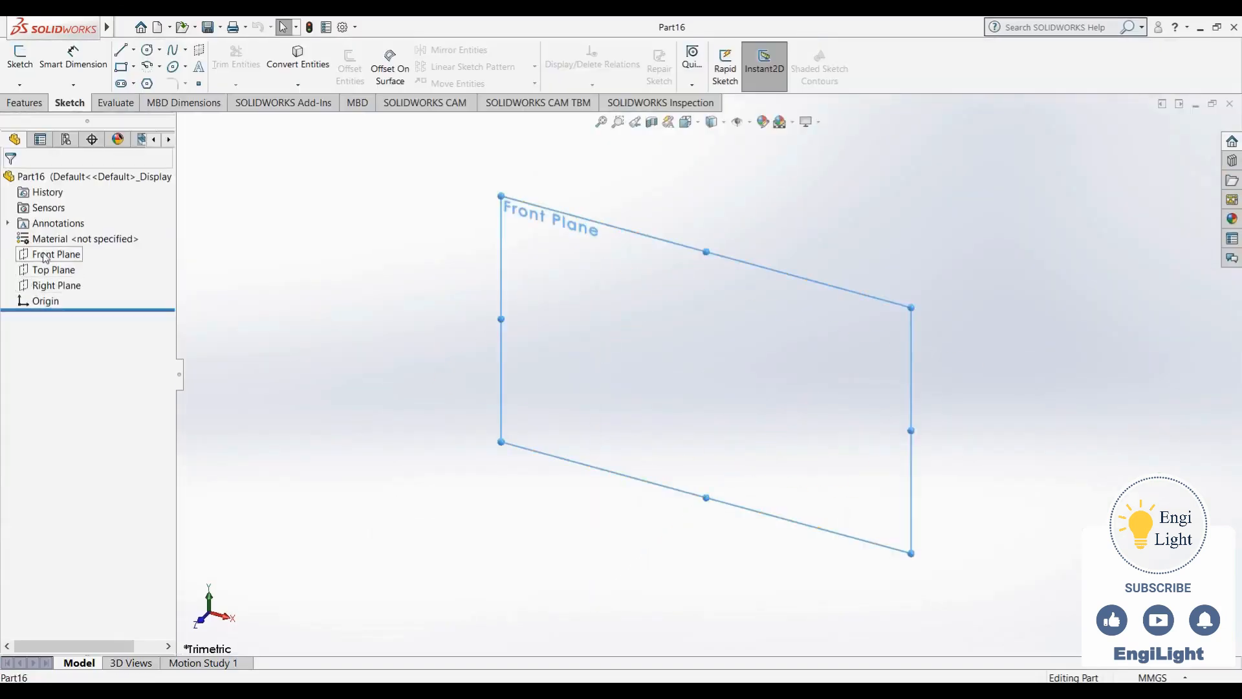
# - Start a sketch on the Front Plane and draw three concentric circles centred on the origin
pyautogui.click(57, 253)
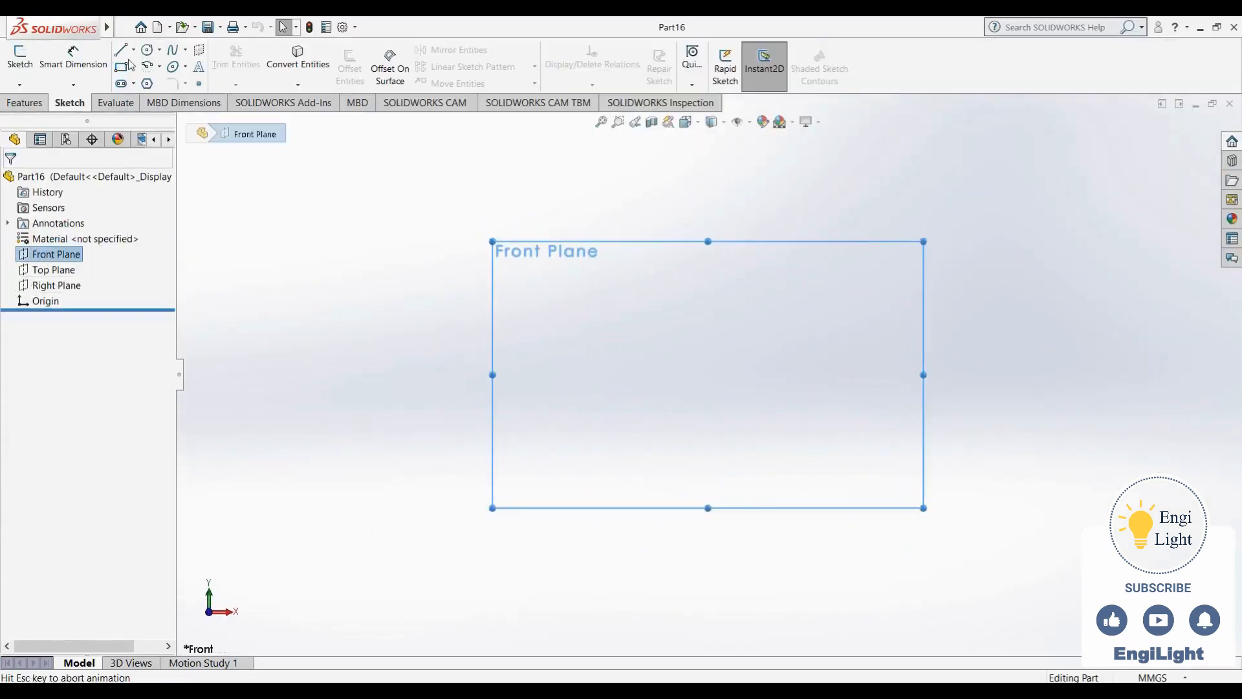
pyautogui.click(147, 51)
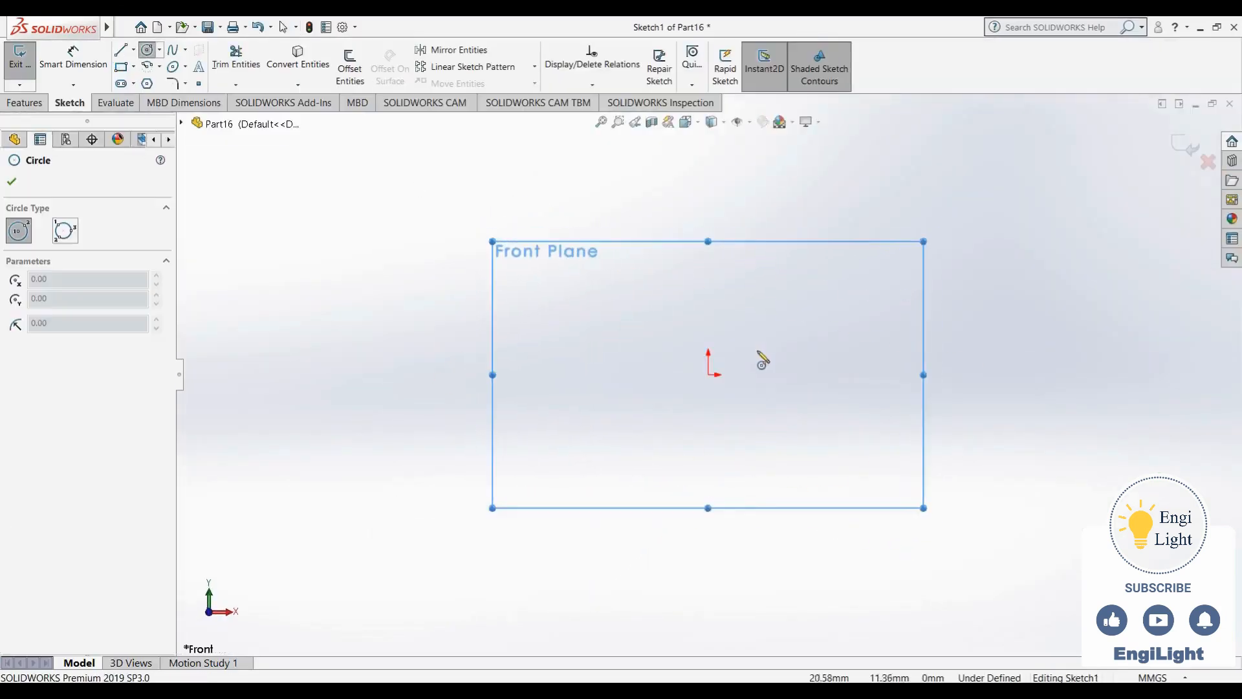
pyautogui.click(708, 375)
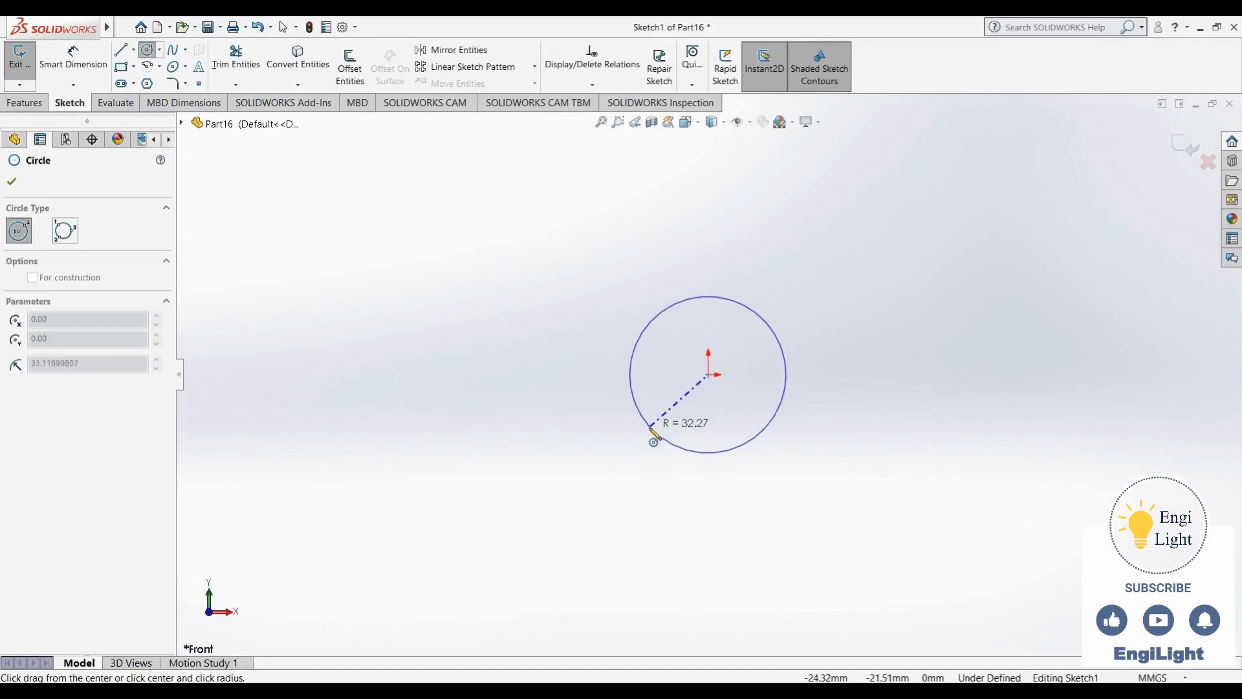
pyautogui.click(650, 428)
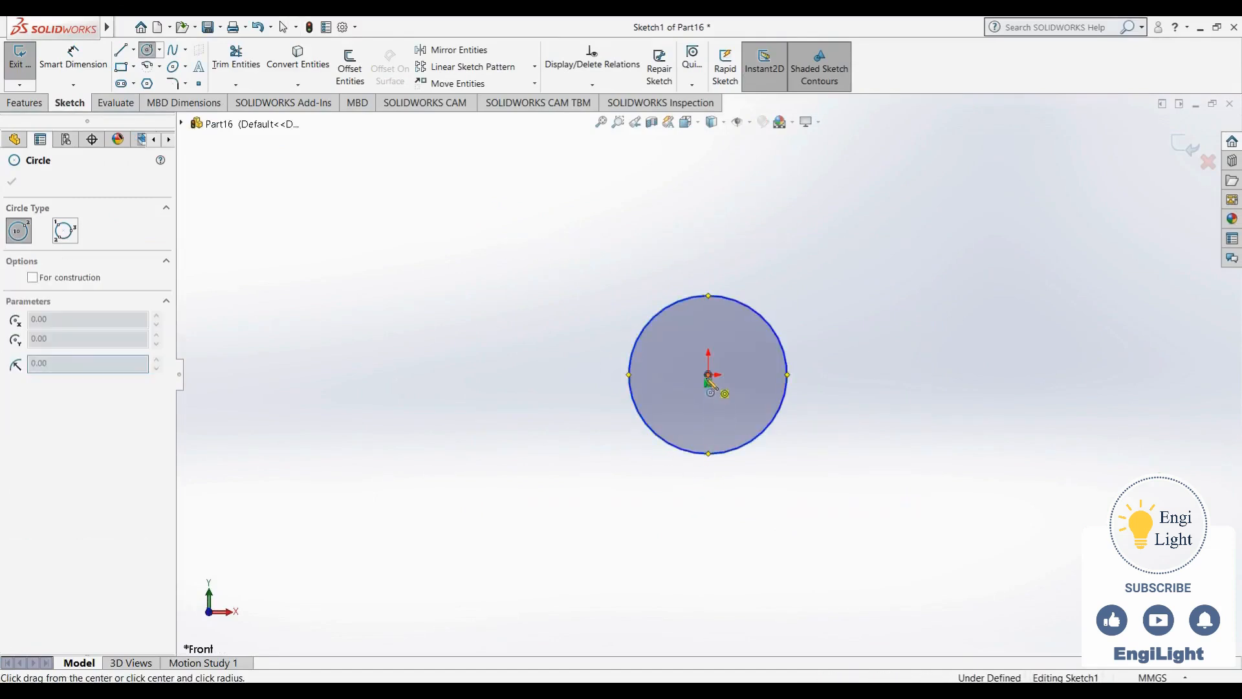
pyautogui.click(708, 375)
pyautogui.click(627, 497)
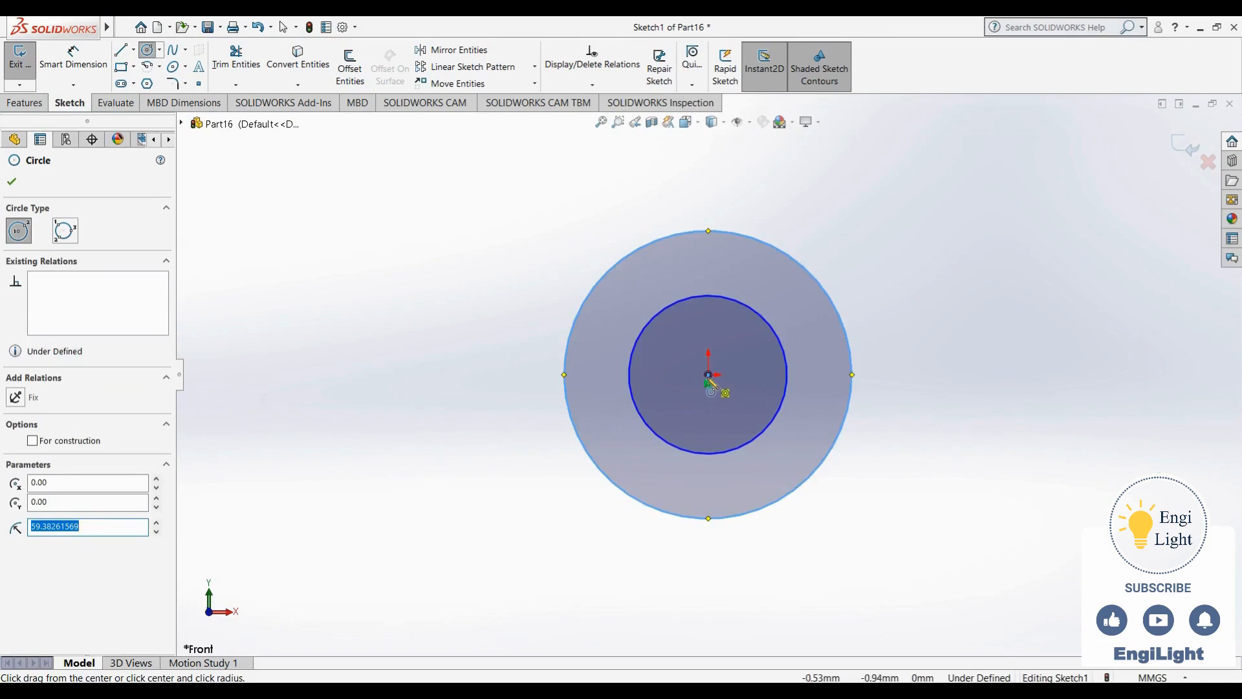
pyautogui.click(708, 376)
pyautogui.scroll(4, 582, 509)
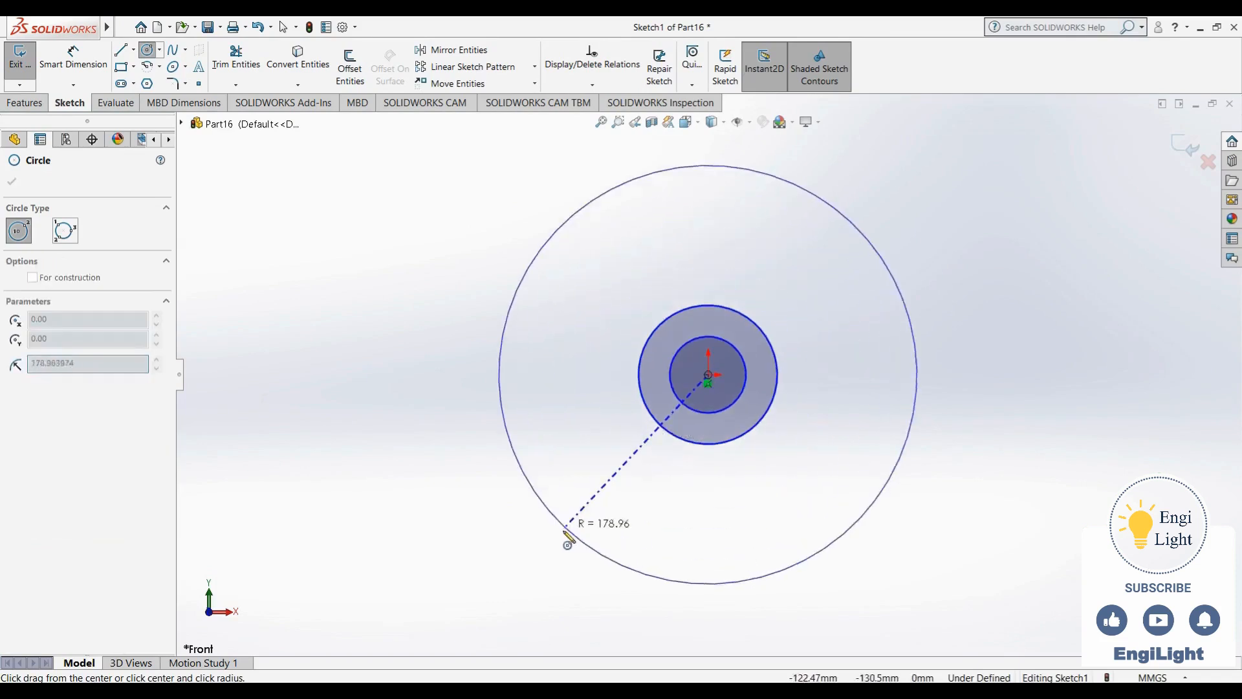
pyautogui.press('z')
pyautogui.click(611, 514)
pyautogui.press('Escape')
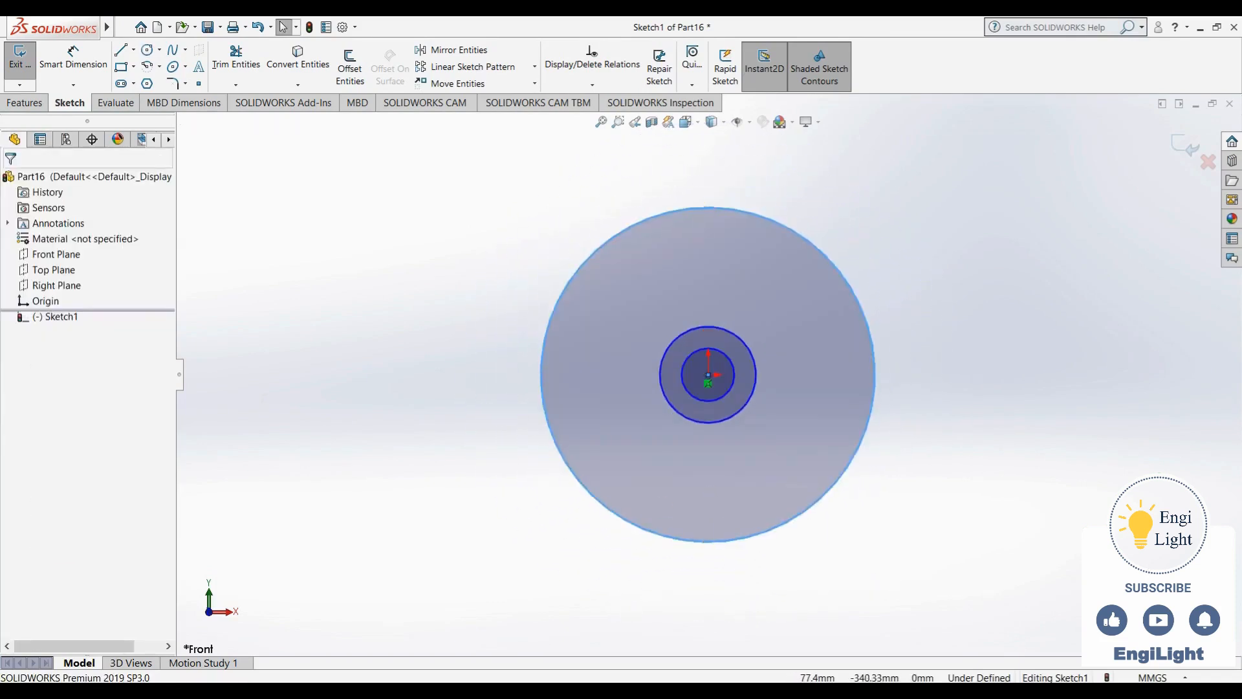
# - Dimension the innermost circle's diameter as 25 mm
pyautogui.hotkey('alt', 'Tab')
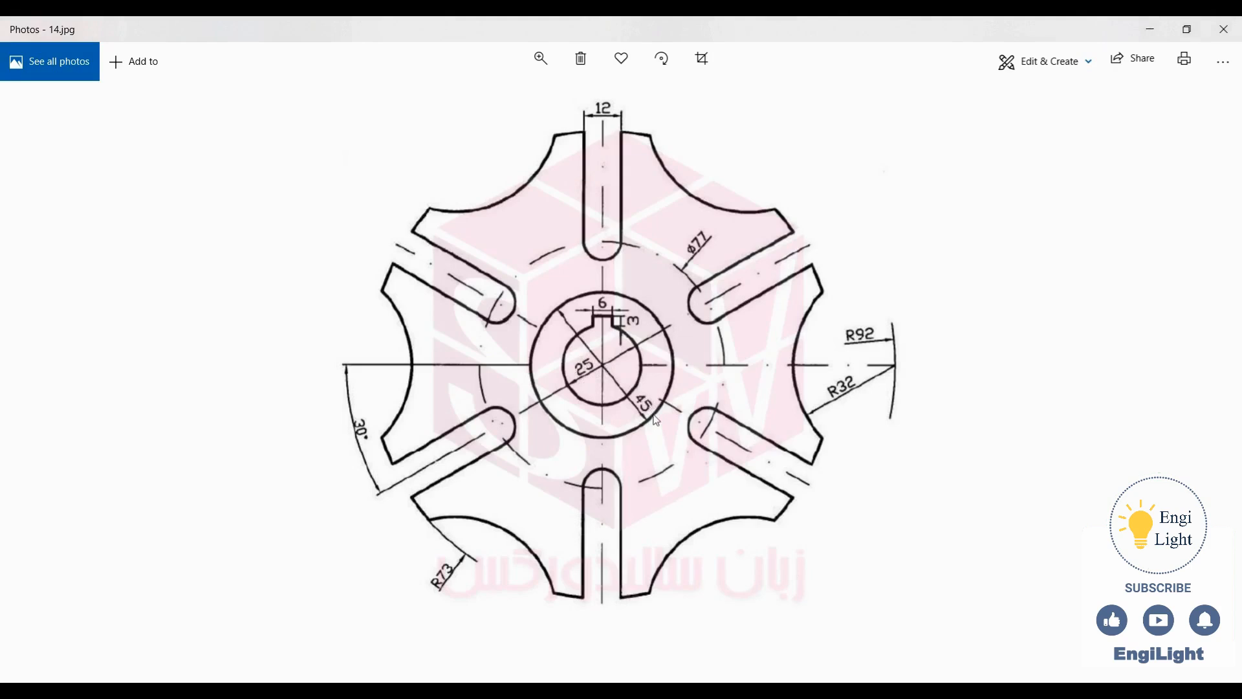
pyautogui.hotkey('alt', 'Tab')
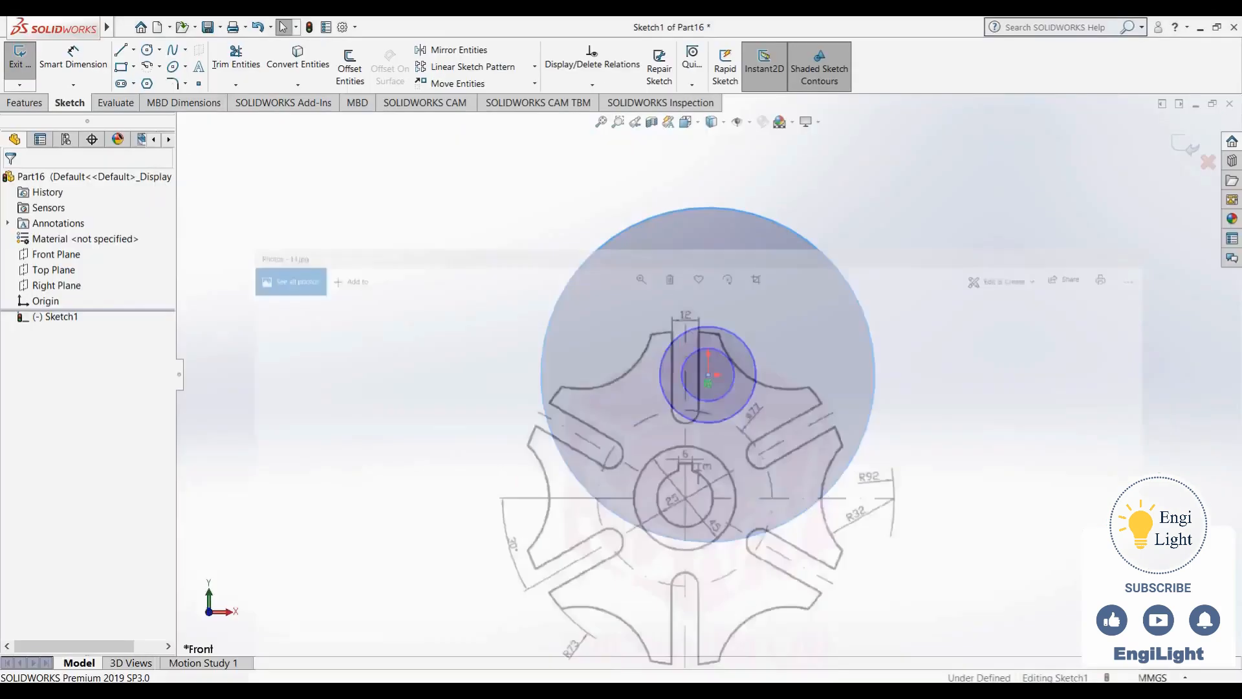
pyautogui.moveTo(478, 458); pyautogui.dragTo(481, 270, button='right')
pyautogui.click(735, 367)
pyautogui.click(791, 326)
pyautogui.write('25')
pyautogui.press('Return')
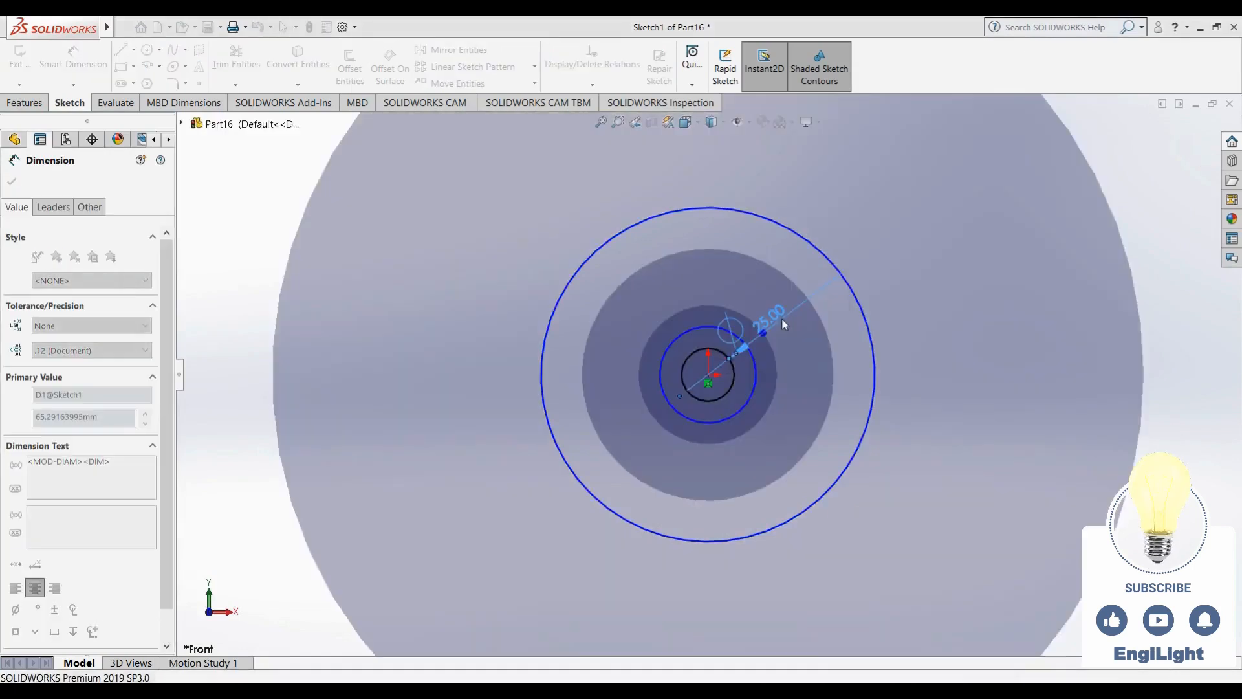
# - Dimension the middle circle's diameter as 45 mm
pyautogui.click(711, 332)
pyautogui.click(705, 294)
pyautogui.write('45.00mm')
pyautogui.press('Return')
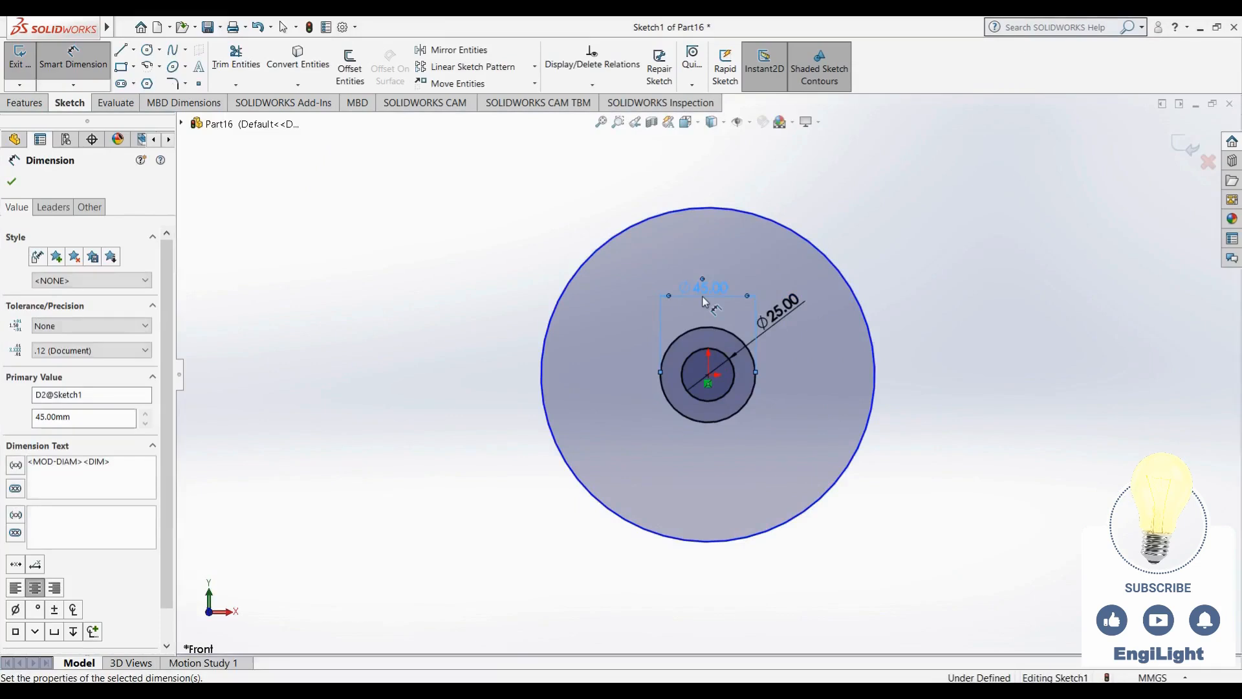
# - Dimension the outer circle's diameter as 146 mm
pyautogui.click(647, 223)
pyautogui.click(422, 401)
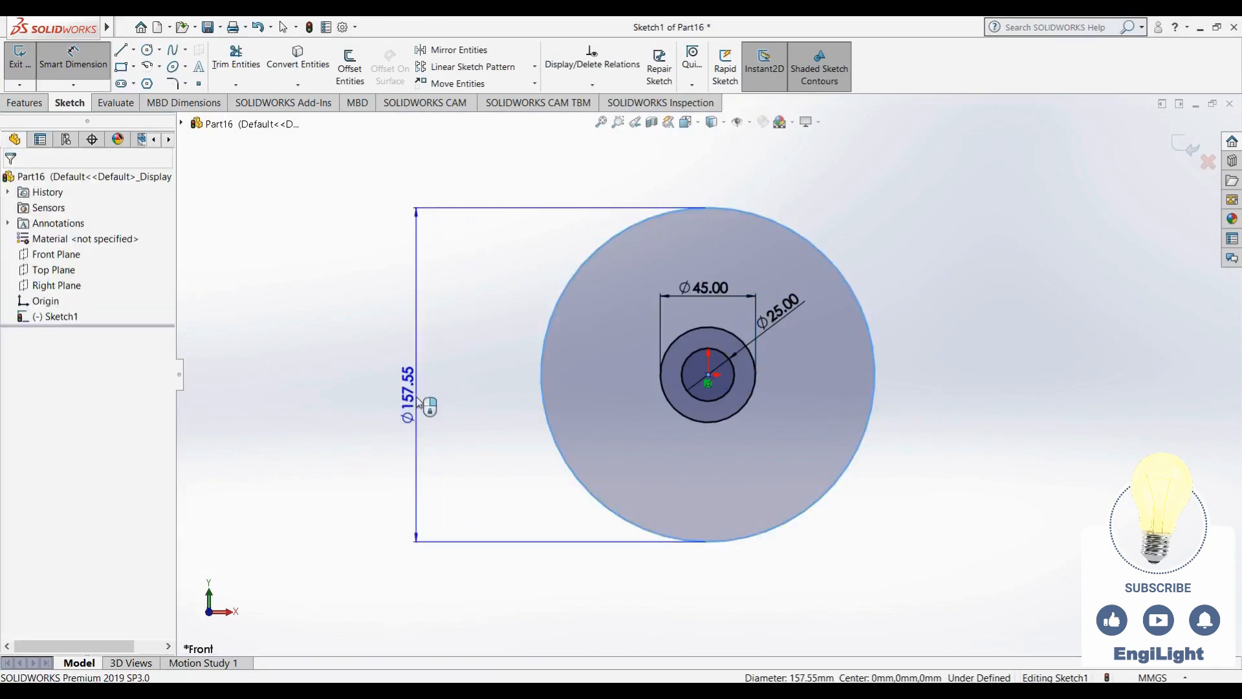
pyautogui.write('746')
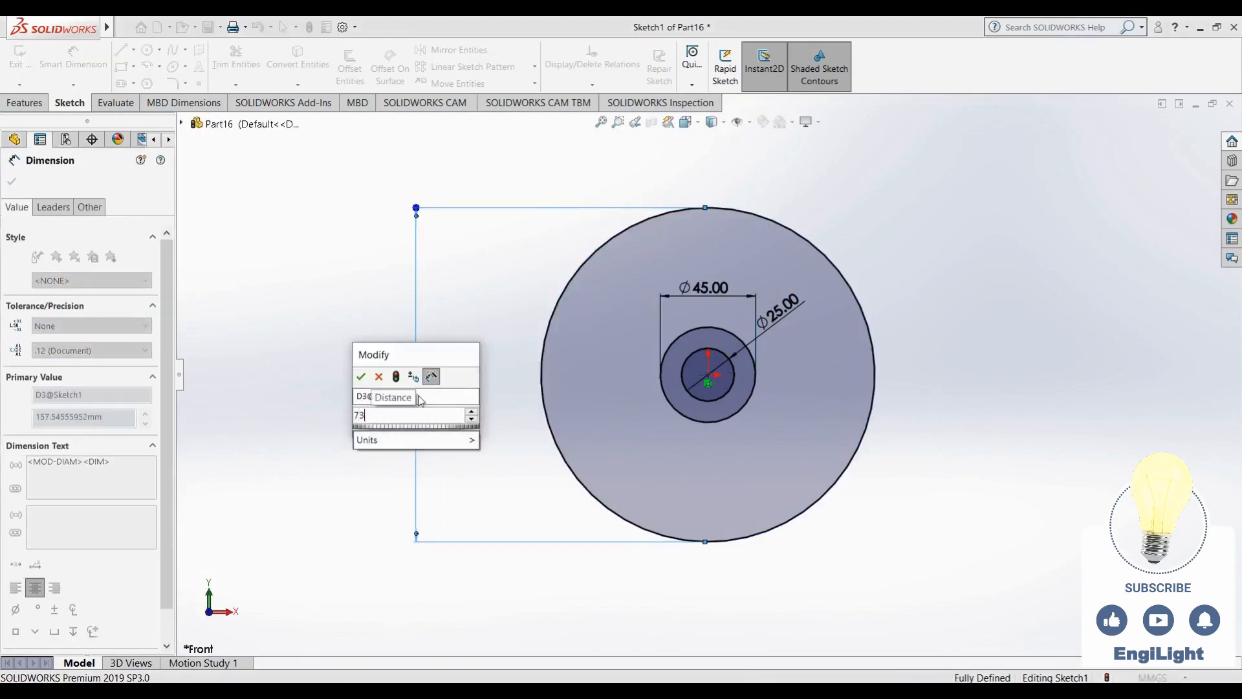
pyautogui.press('Return')
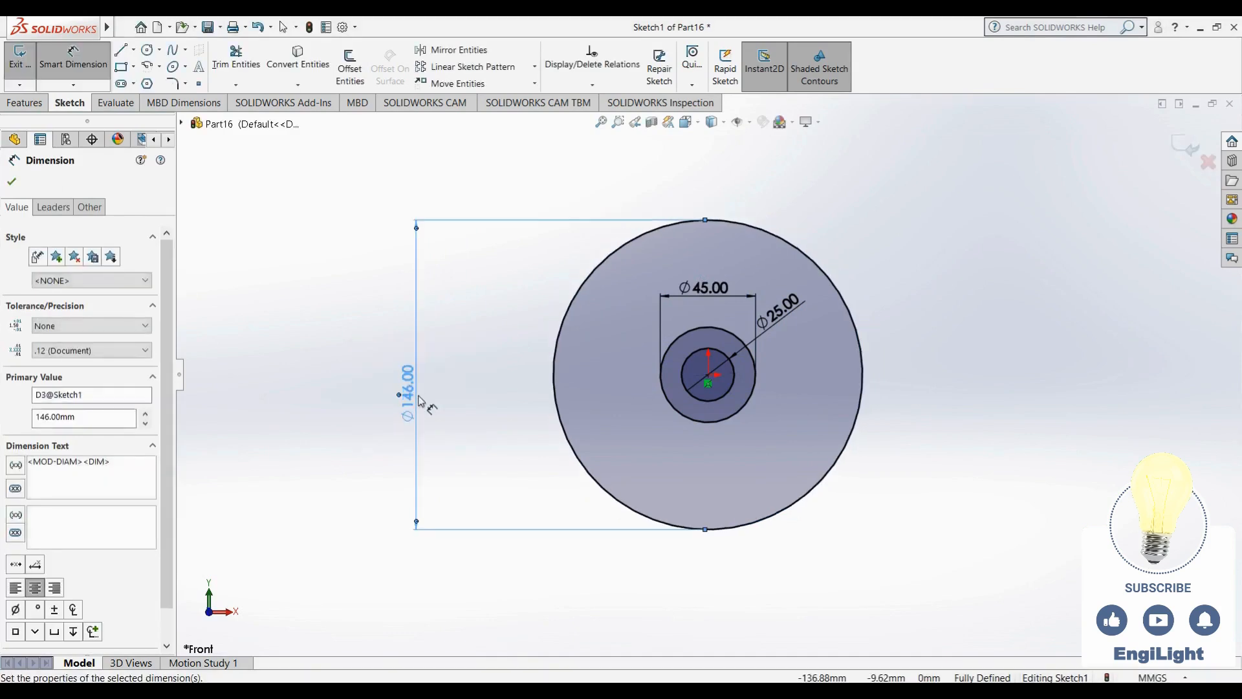
pyautogui.press('Escape')
pyautogui.scroll(2, 769, 414)
pyautogui.scroll(-3, 782, 372)
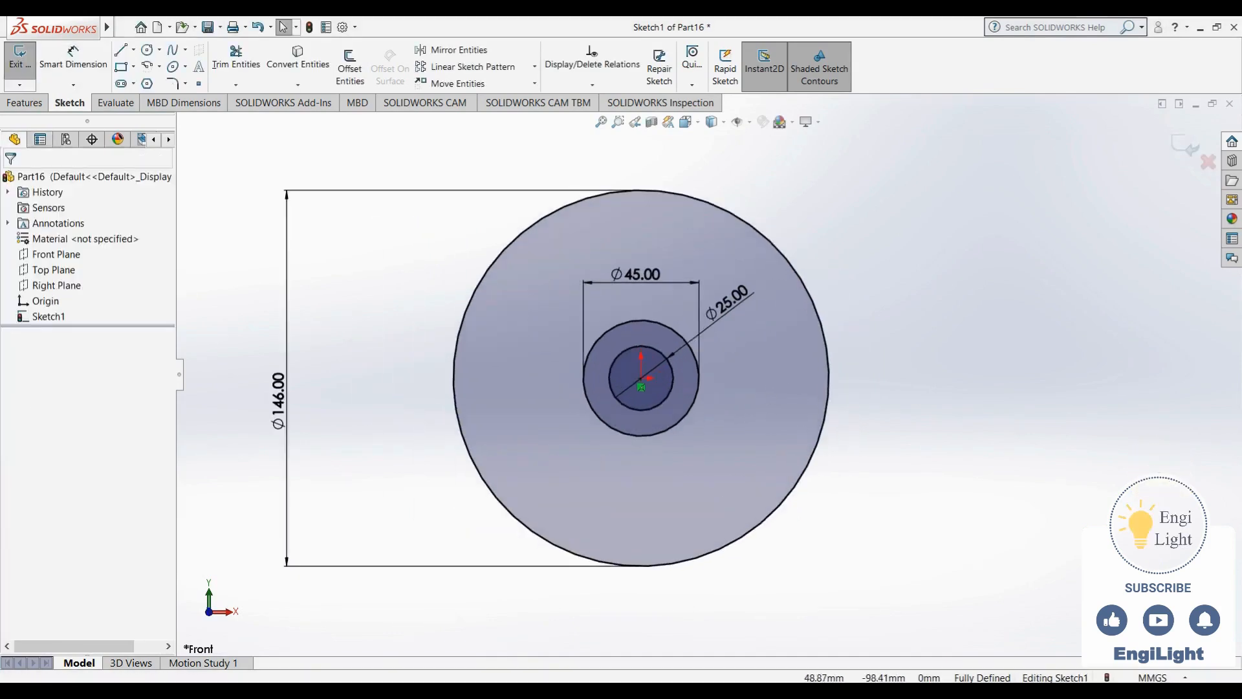
# - Sketch a U-shaped slot from the outer circle's top edge downward: two vertical lines joined by a tangent arc
pyautogui.hotkey('alt', 'Tab')
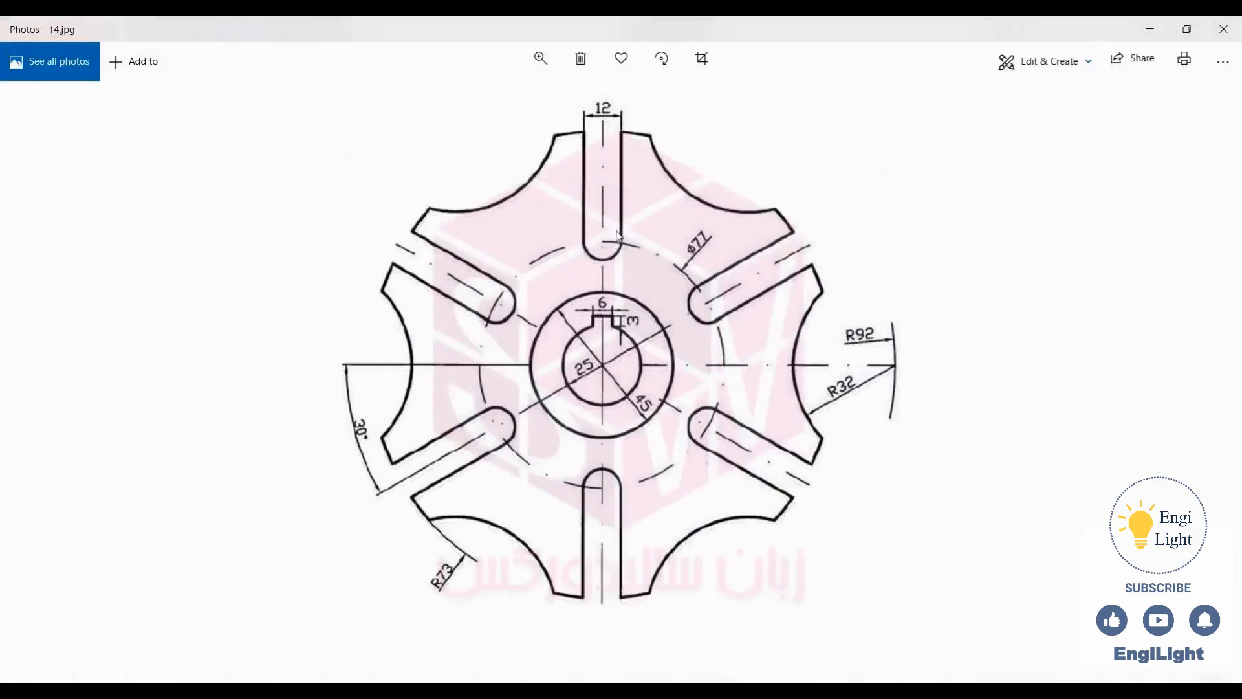
pyautogui.hotkey('alt', 'Tab')
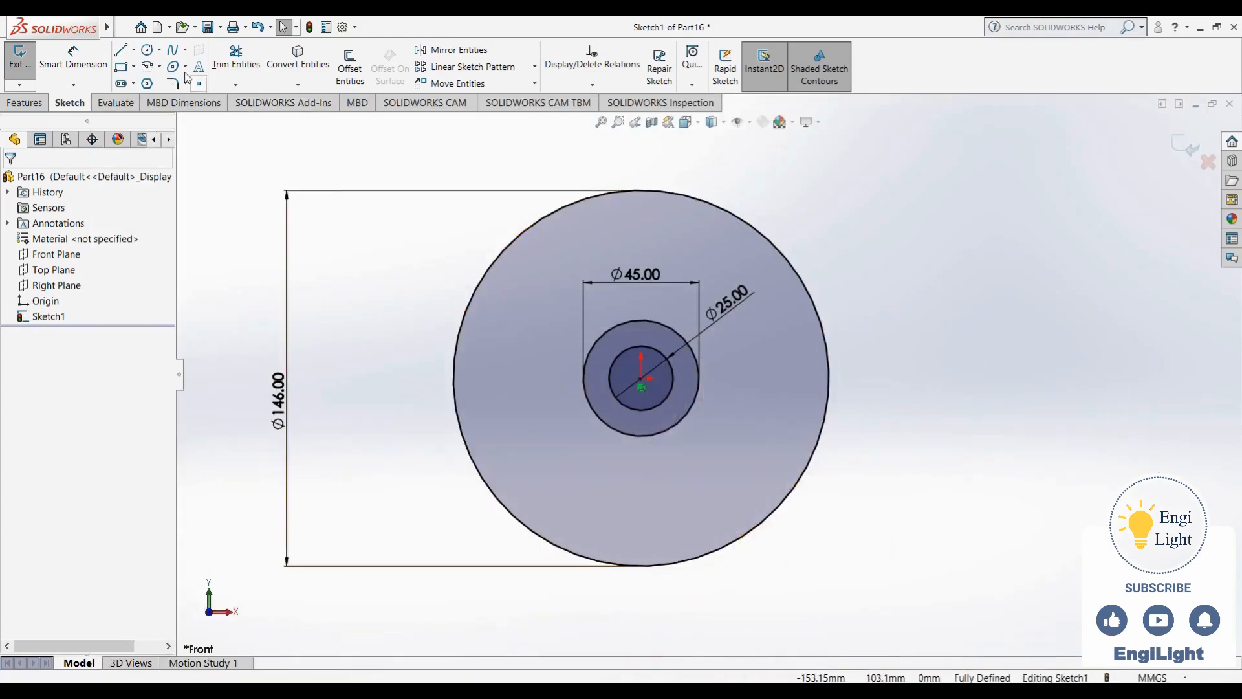
pyautogui.click(120, 50)
pyautogui.click(666, 193)
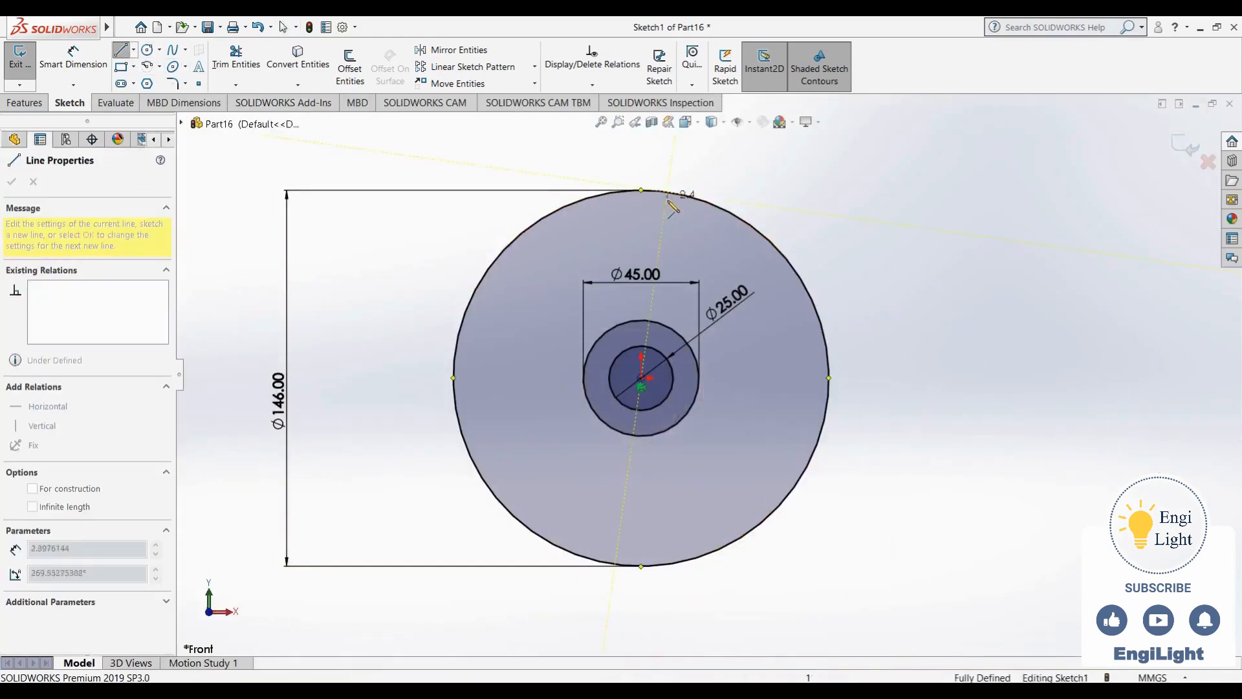
pyautogui.click(667, 259)
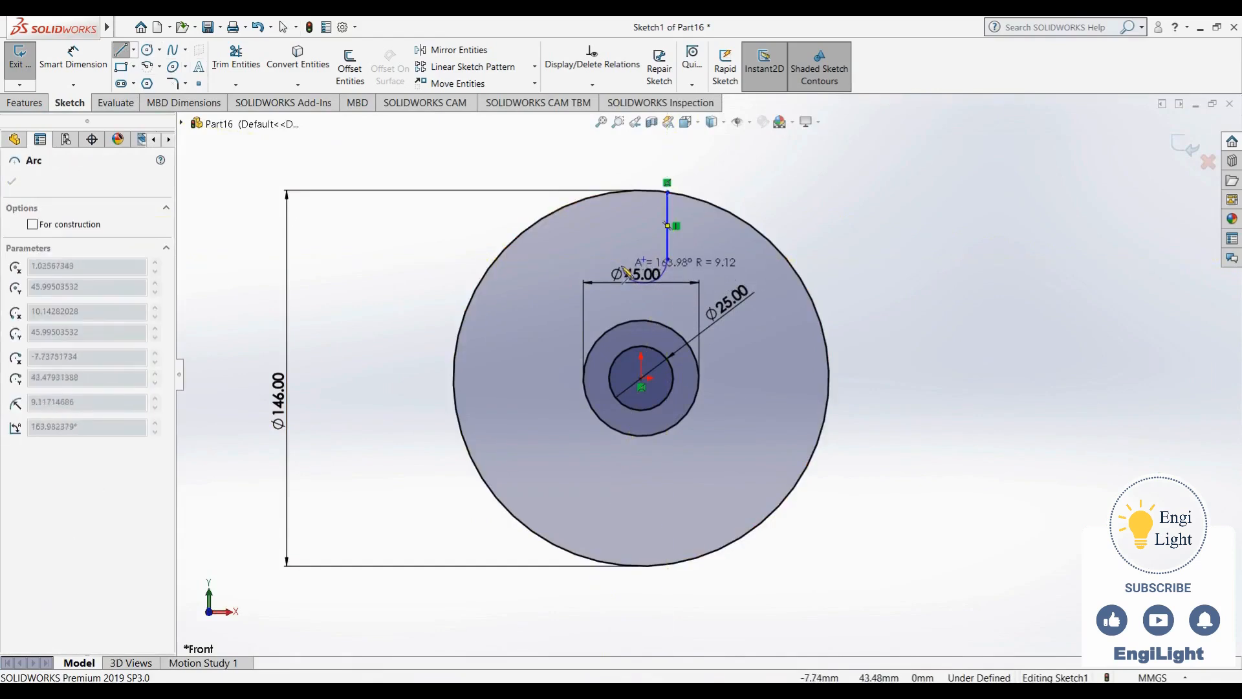
pyautogui.click(621, 258)
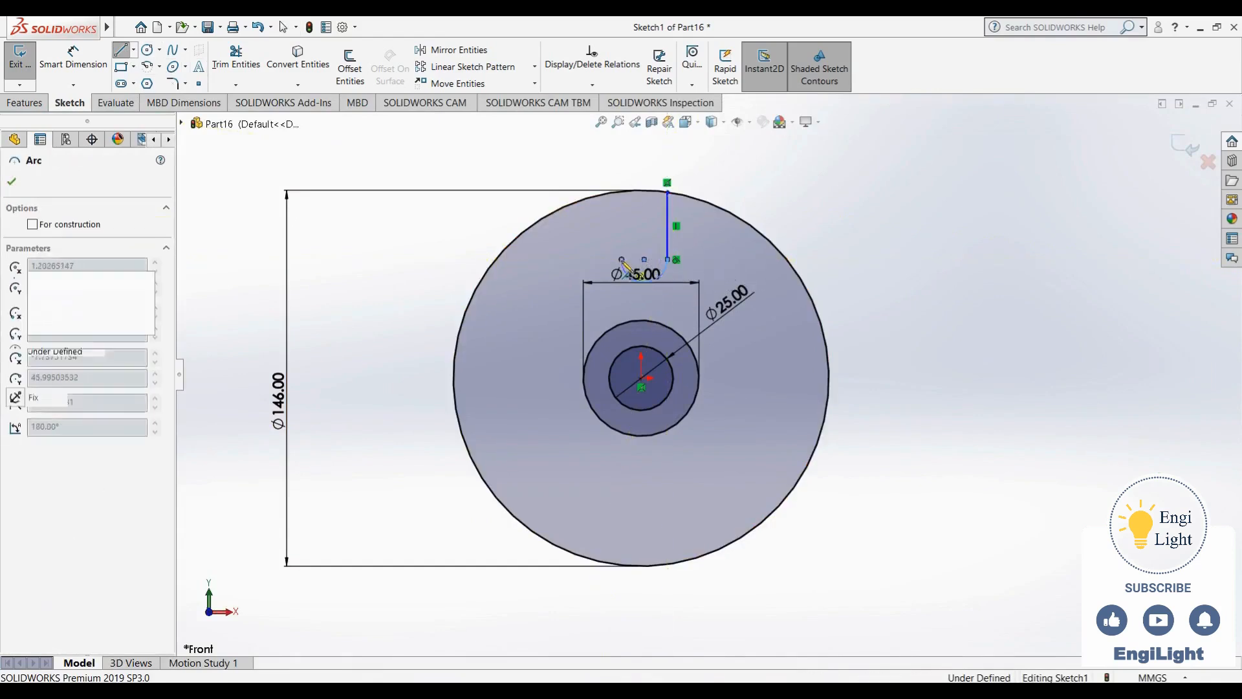
pyautogui.click(622, 191)
pyautogui.press('Escape')
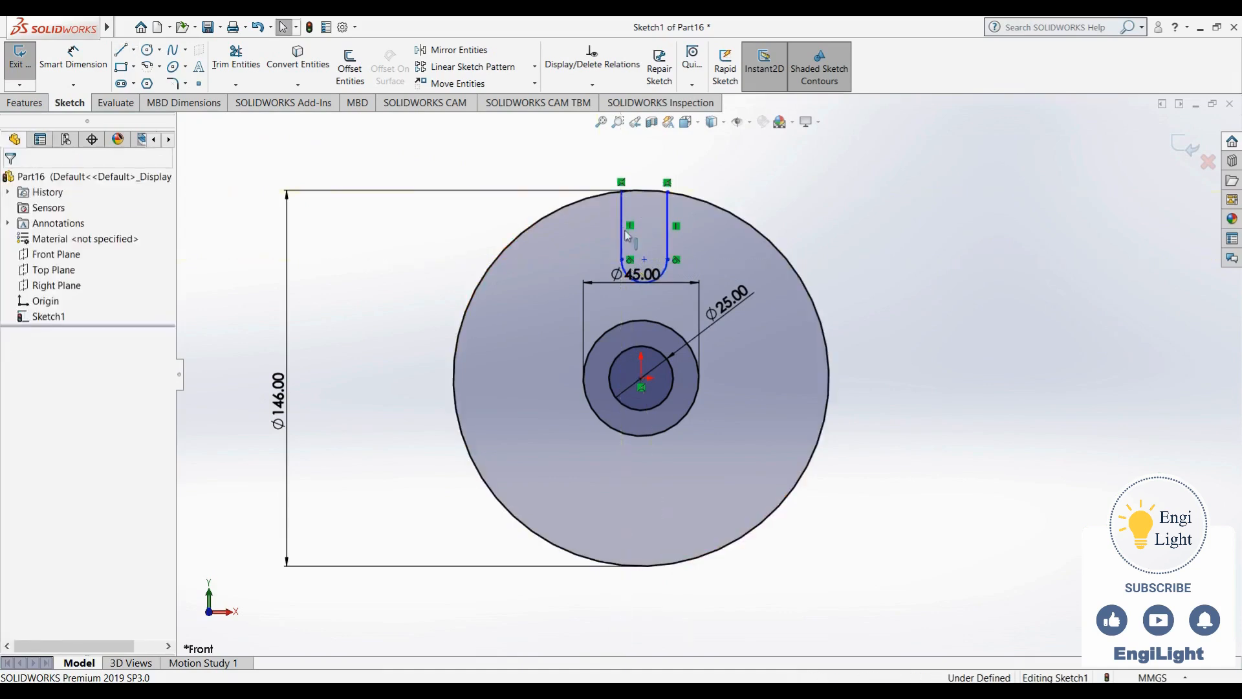
# - Make the slot arc's two endpoints and its centre point horizontal to each other
pyautogui.scroll(-5, 626, 235)
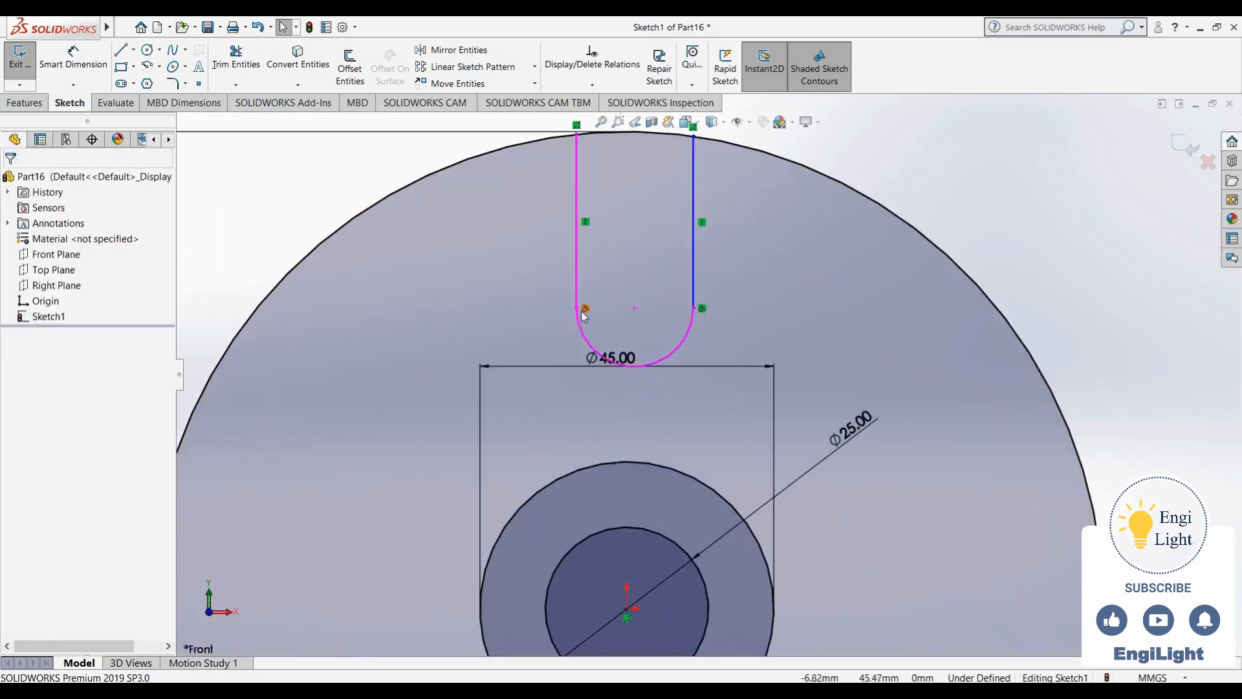
pyautogui.click(582, 309)
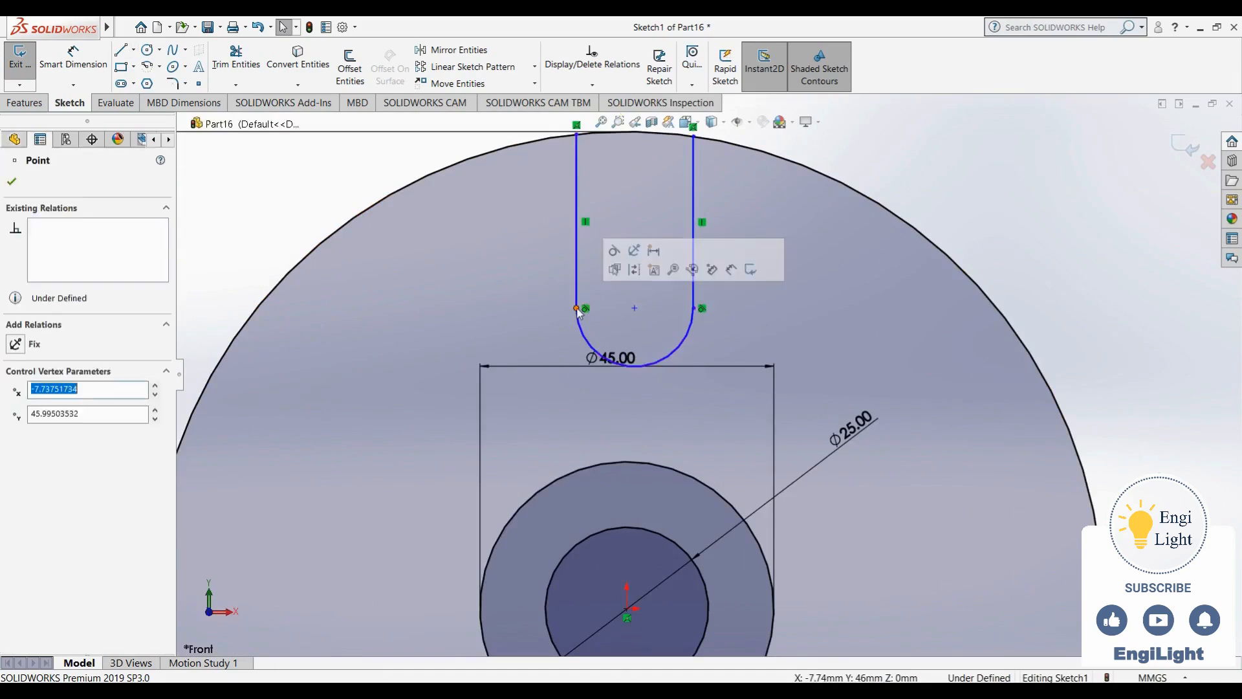
pyautogui.keyDown('ctrl'); pyautogui.click(699, 309); pyautogui.keyUp('ctrl')
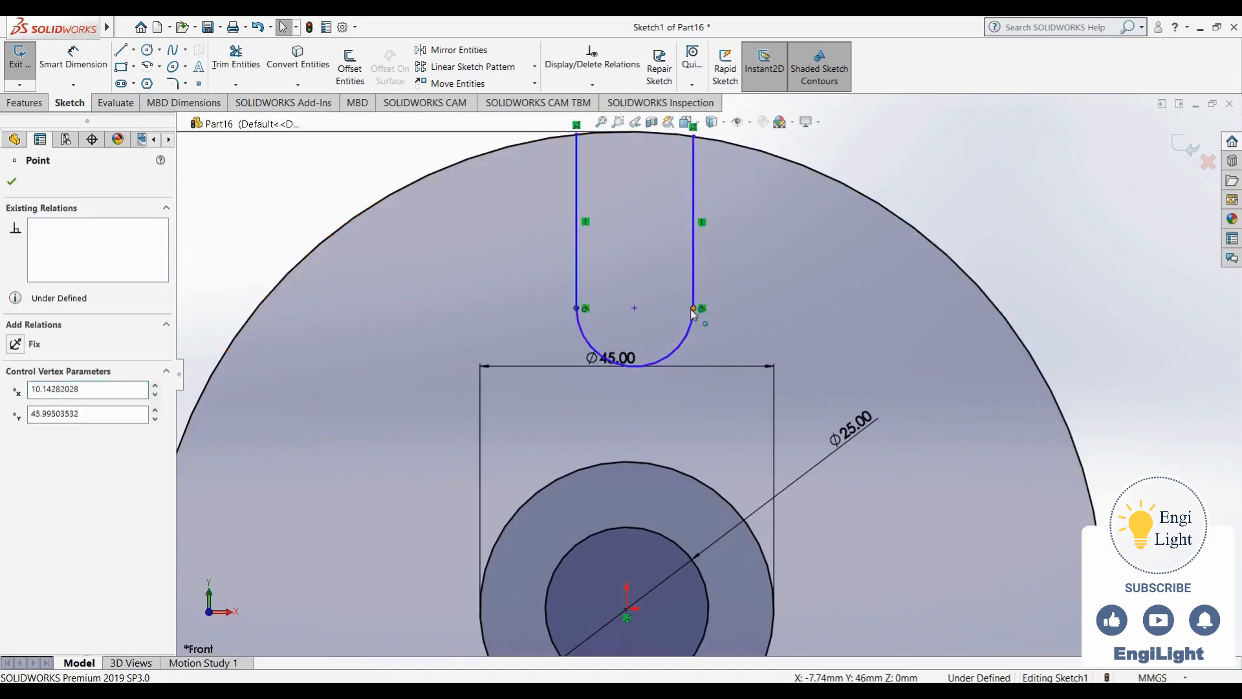
pyautogui.keyDown('ctrl'); pyautogui.click(635, 308); pyautogui.keyUp('ctrl')
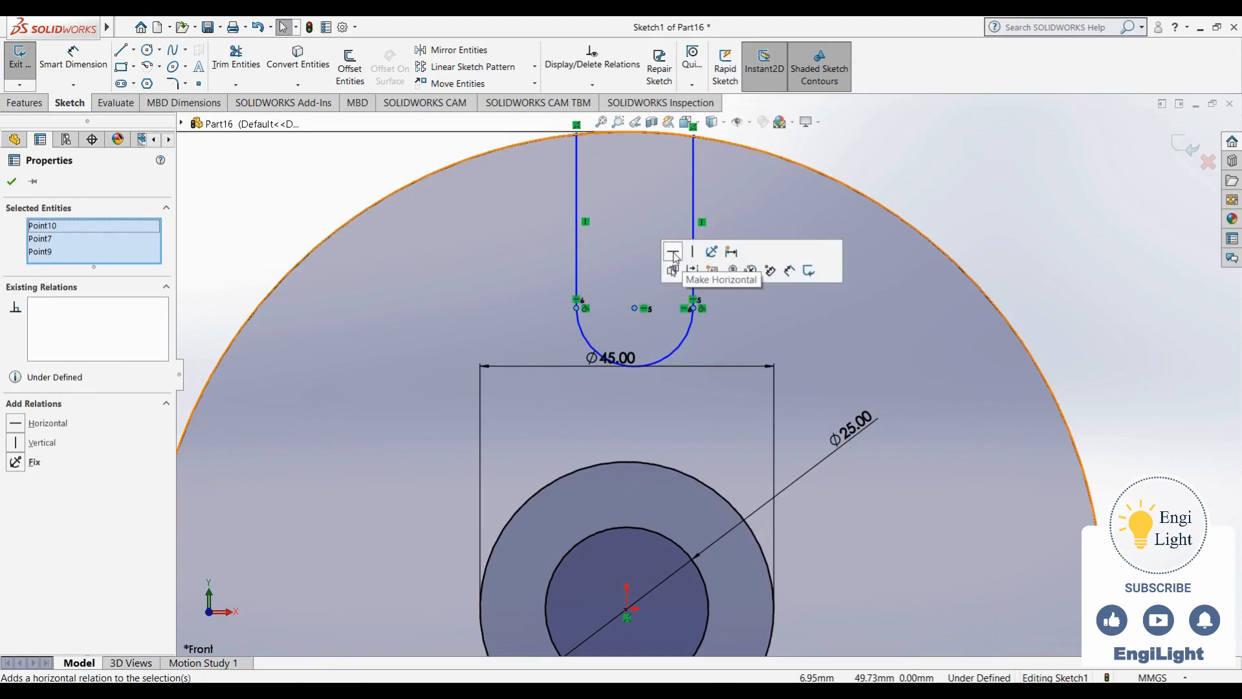
pyautogui.click(875, 178)
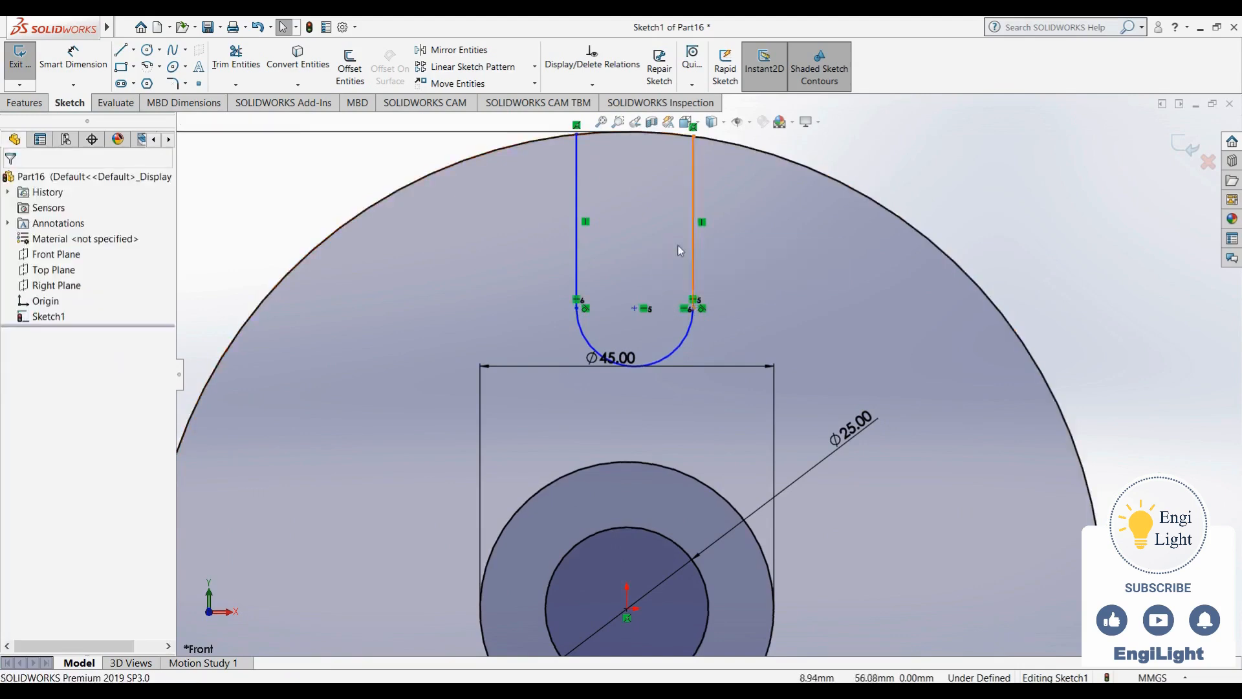
# - Make the slot arc's centre point vertical with the origin
pyautogui.click(634, 307)
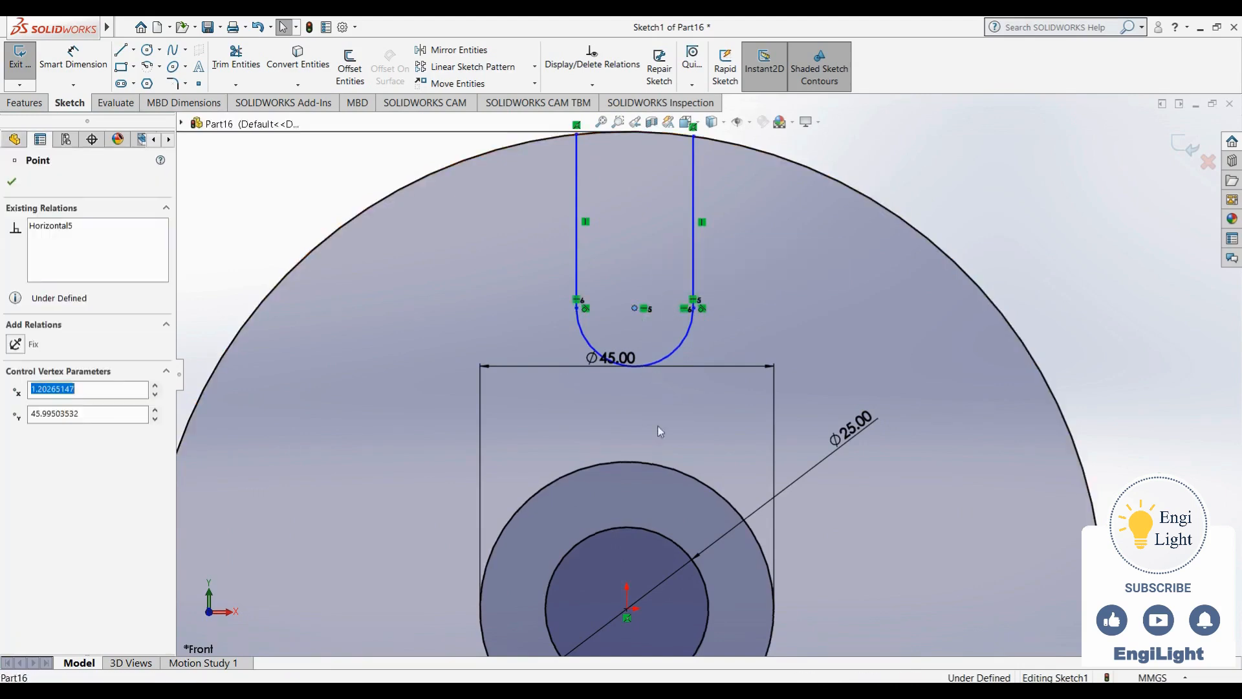
pyautogui.keyDown('ctrl'); pyautogui.click(627, 608); pyautogui.keyUp('ctrl')
pyautogui.click(685, 554)
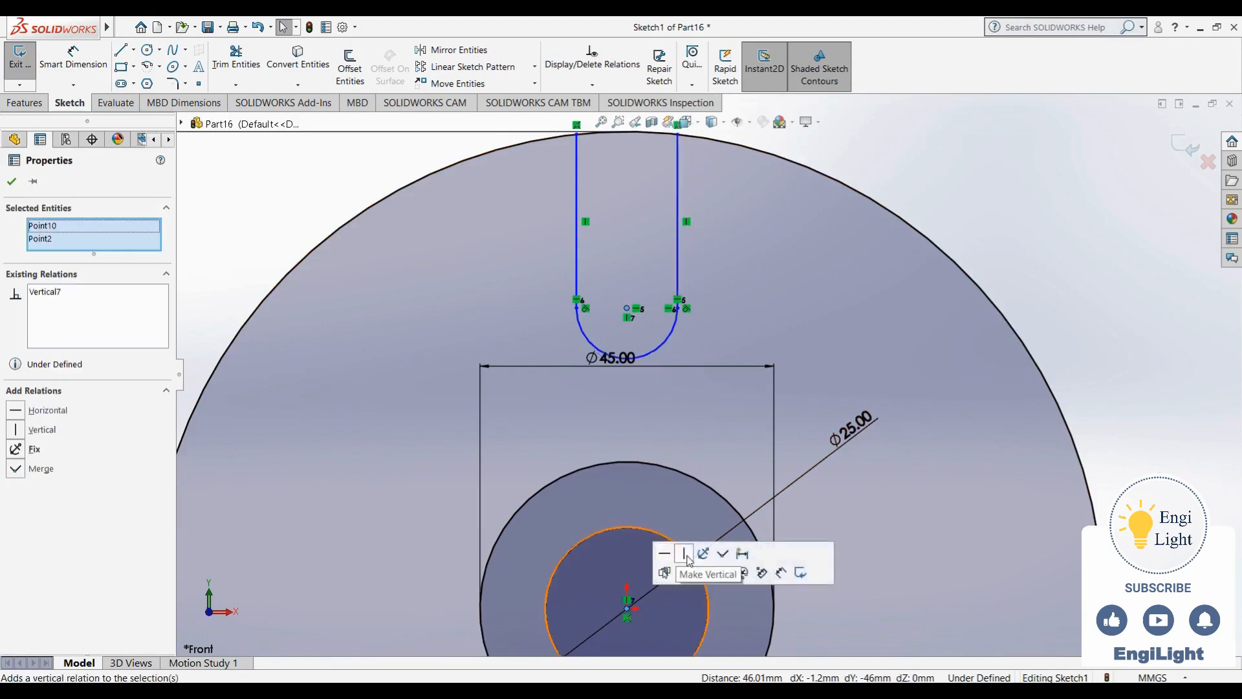
pyautogui.click(895, 165)
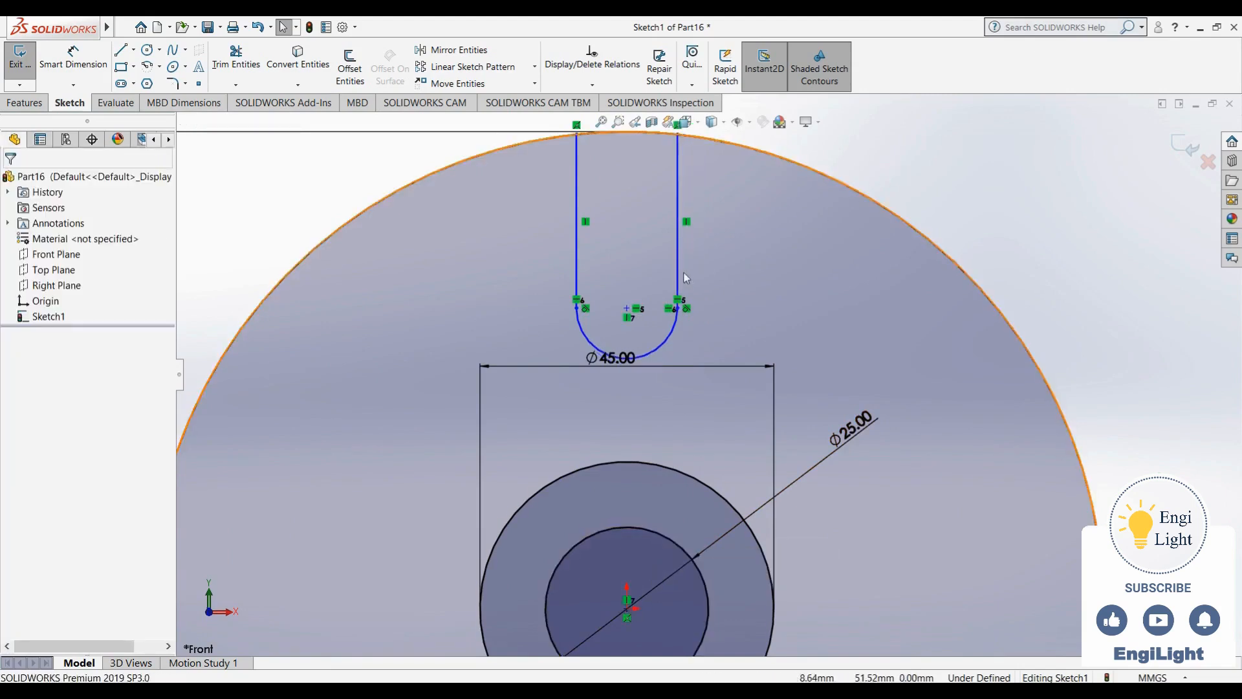
# - Drag the slot's right side inward to narrow the slot
pyautogui.moveTo(678, 309); pyautogui.dragTo(659, 330)
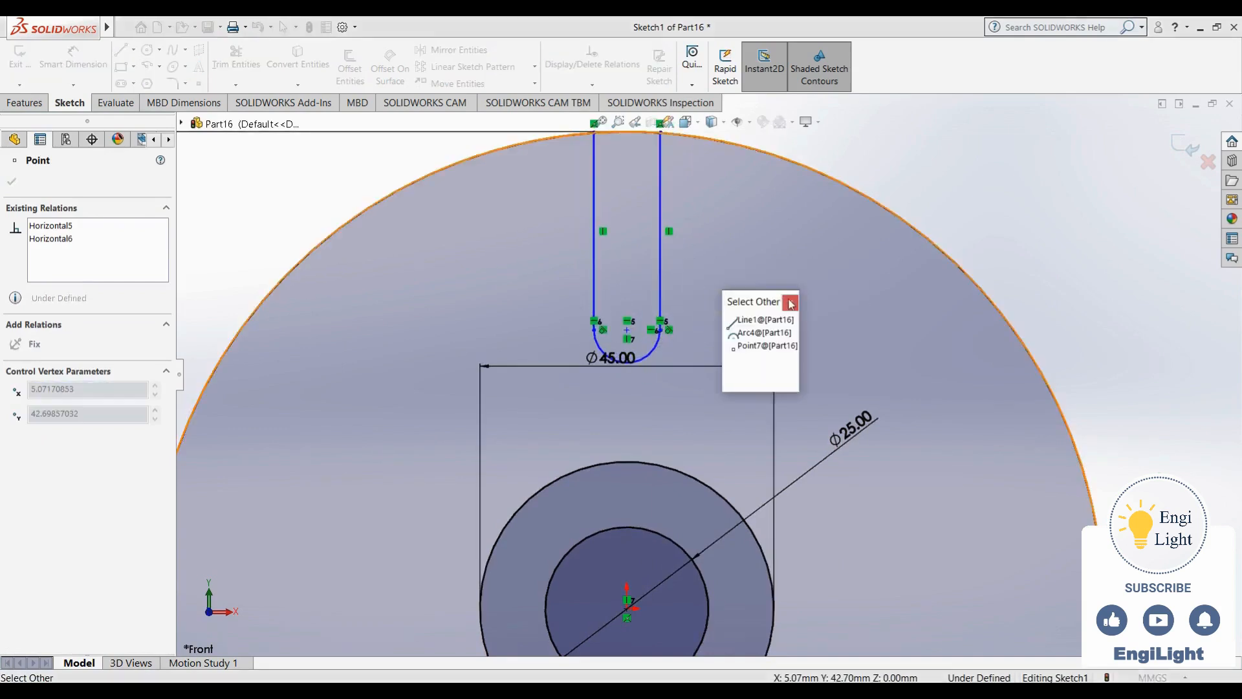
pyautogui.click(790, 303)
pyautogui.click(713, 289)
pyautogui.scroll(3, 713, 288)
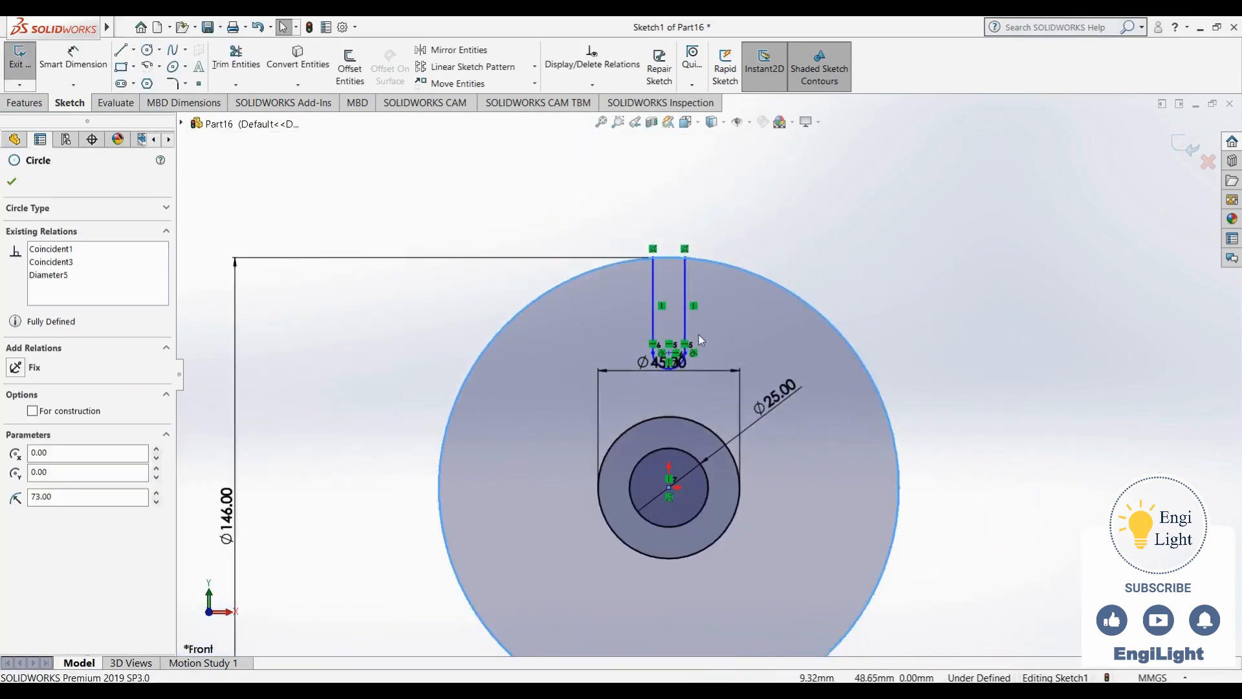
pyautogui.press('Escape')
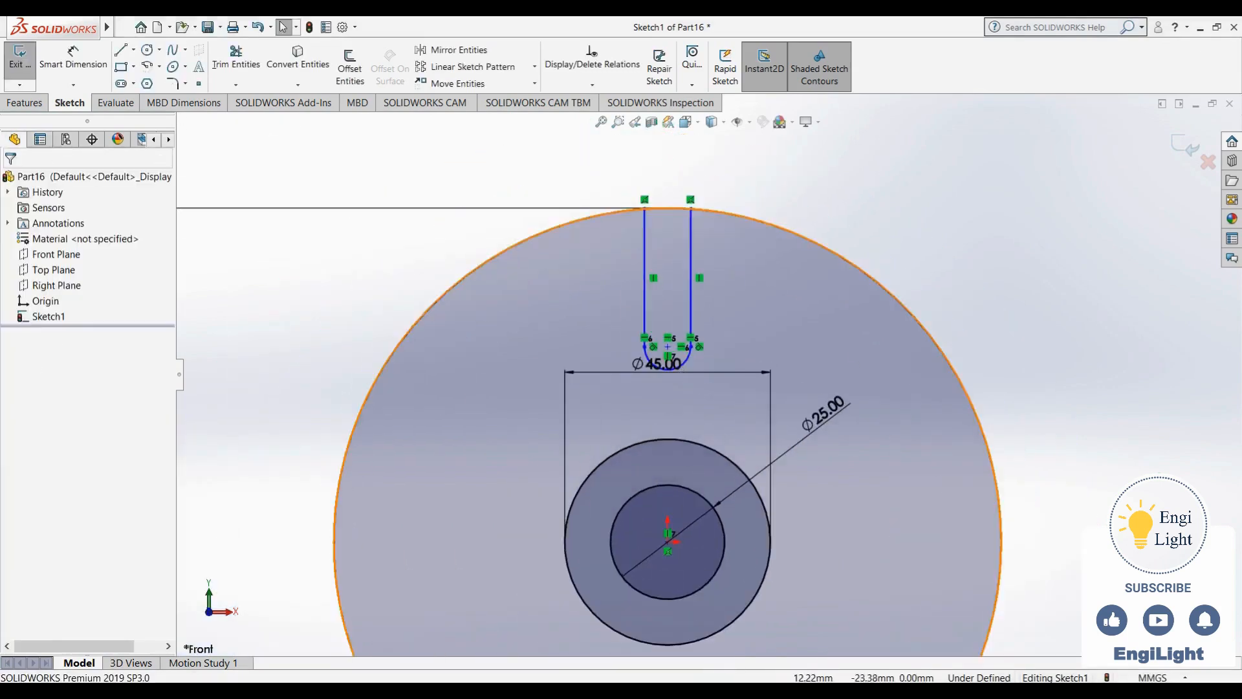
# - Dimension the slot's width between its two vertical lines as 12 mm, checking the reference drawing
pyautogui.hotkey('alt', 'Tab')
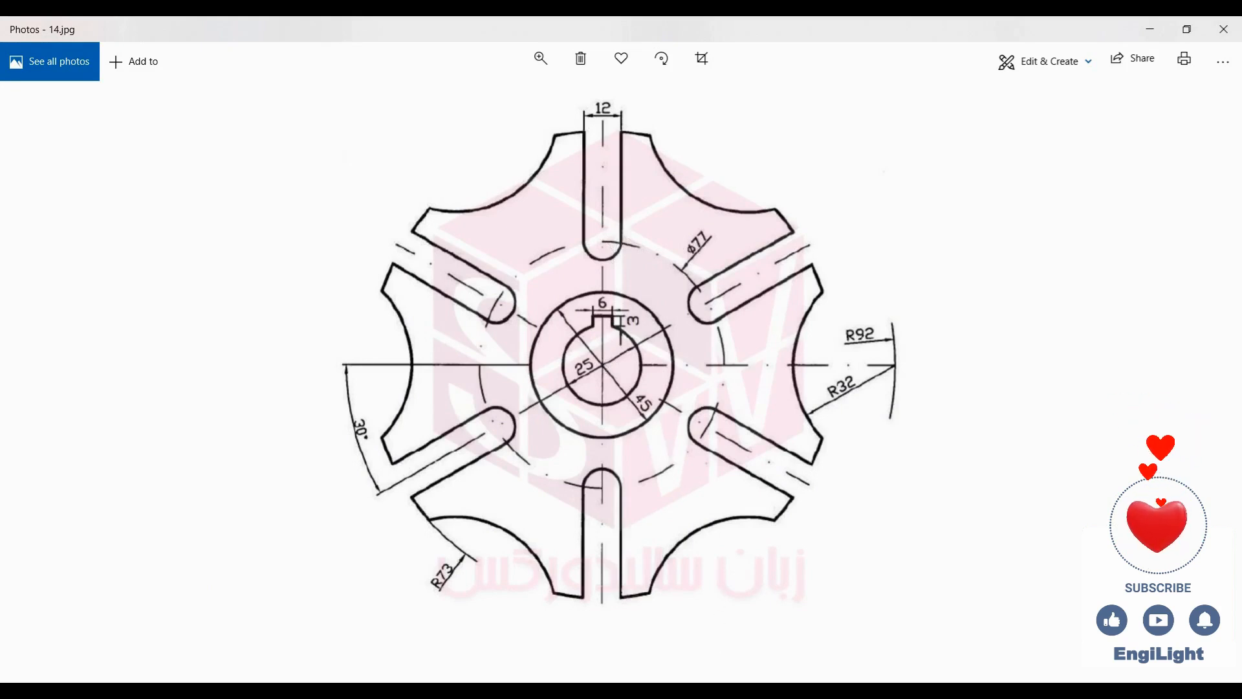
pyautogui.click(739, 691)
pyautogui.click(84, 70)
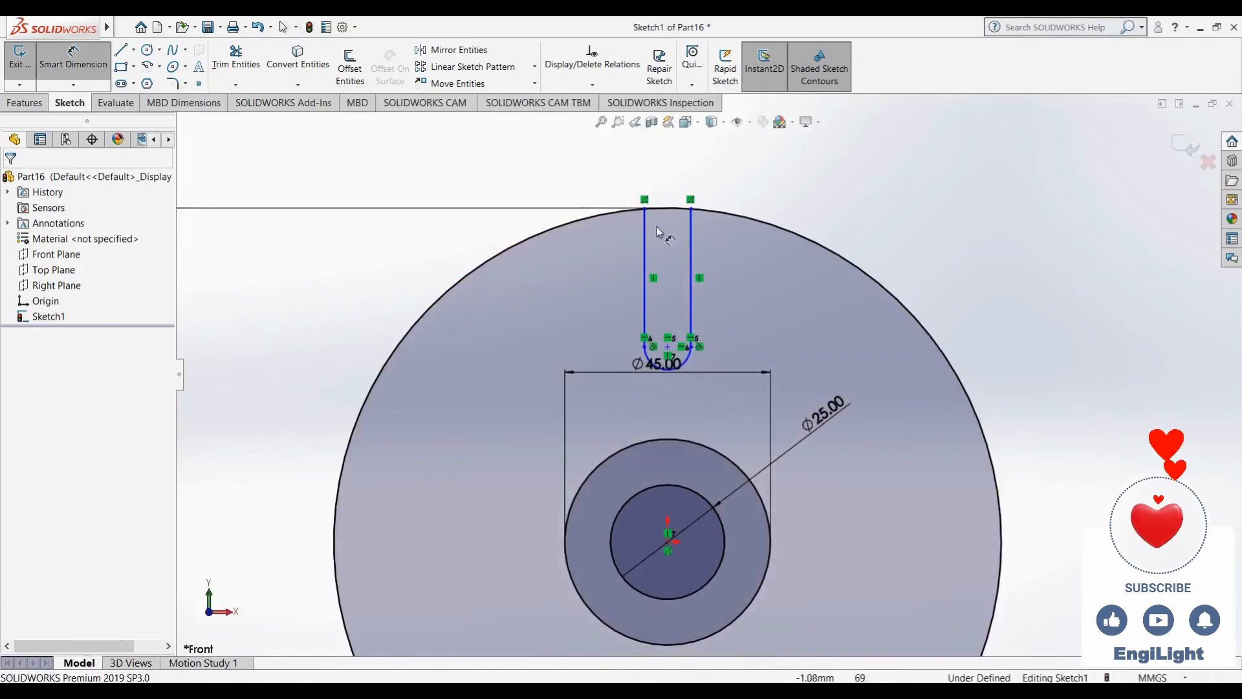
pyautogui.click(645, 228)
pyautogui.click(690, 236)
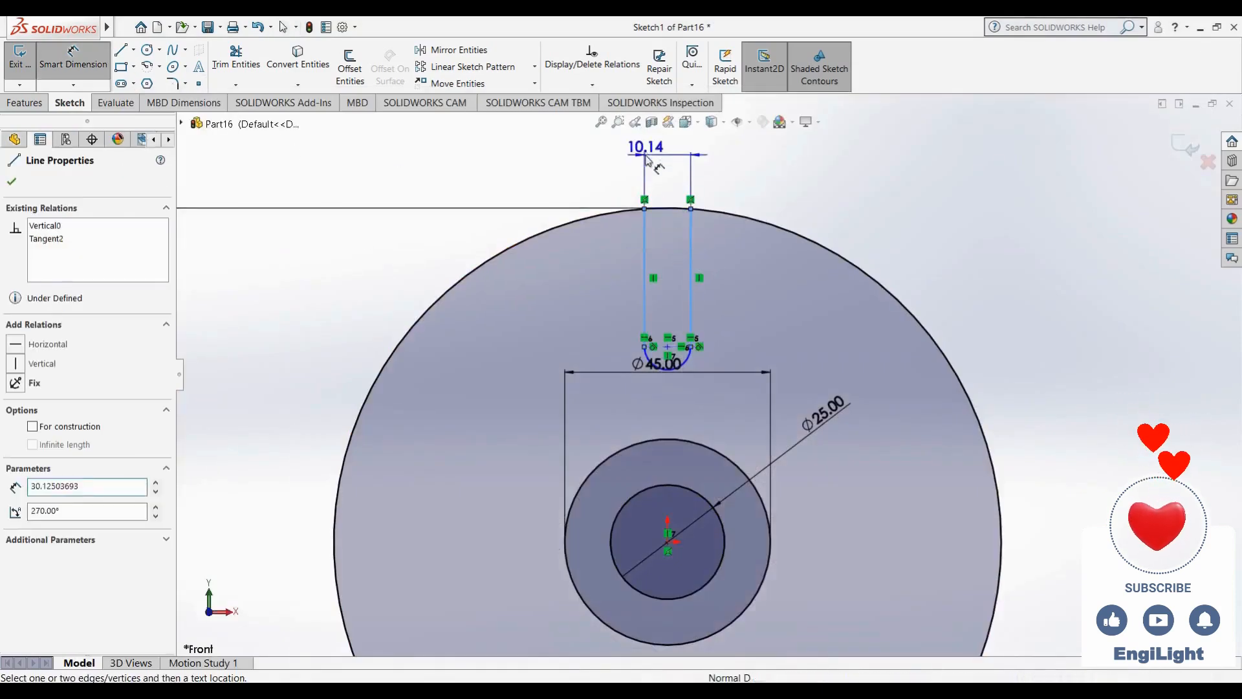
pyautogui.click(645, 155)
pyautogui.write('10')
pyautogui.press('Return')
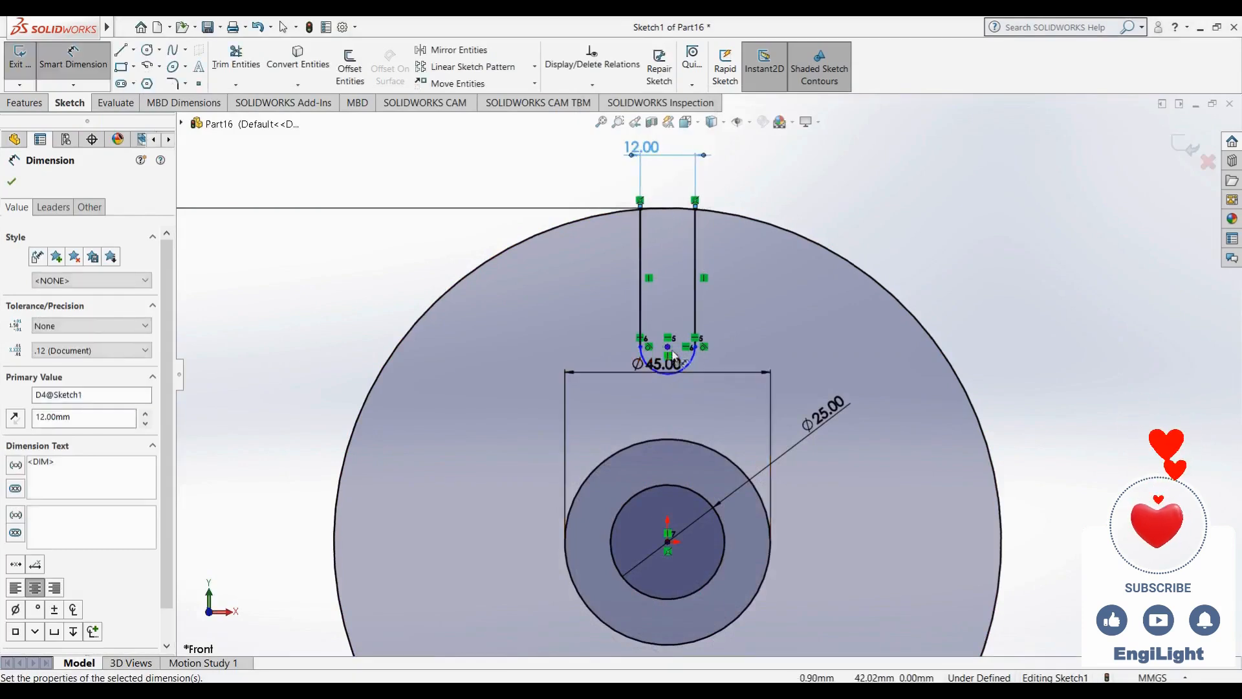
pyautogui.press('Escape')
pyautogui.press('Escape')
# - Dimension the distance from the origin up to the slot arc's centre as 77/2 mm
pyautogui.moveTo(679, 376); pyautogui.dragTo(676, 454)
pyautogui.click(335, 334)
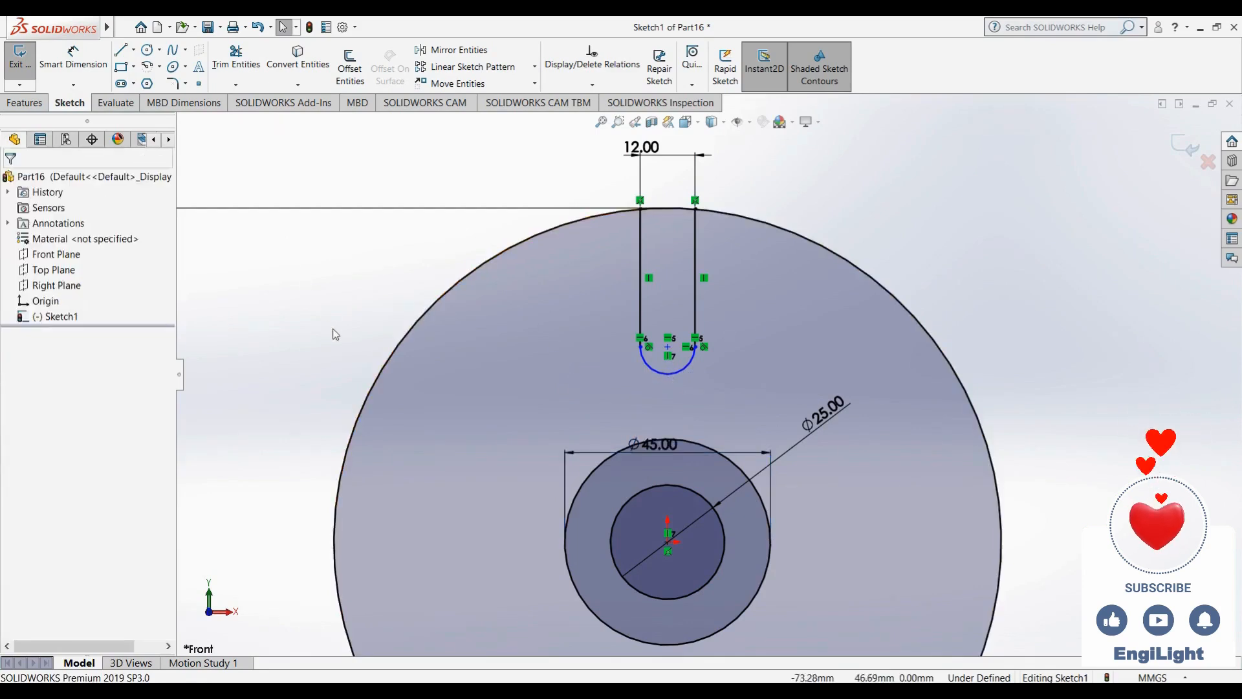
pyautogui.moveTo(333, 329); pyautogui.dragTo(335, 281, button='right')
pyautogui.click(668, 347)
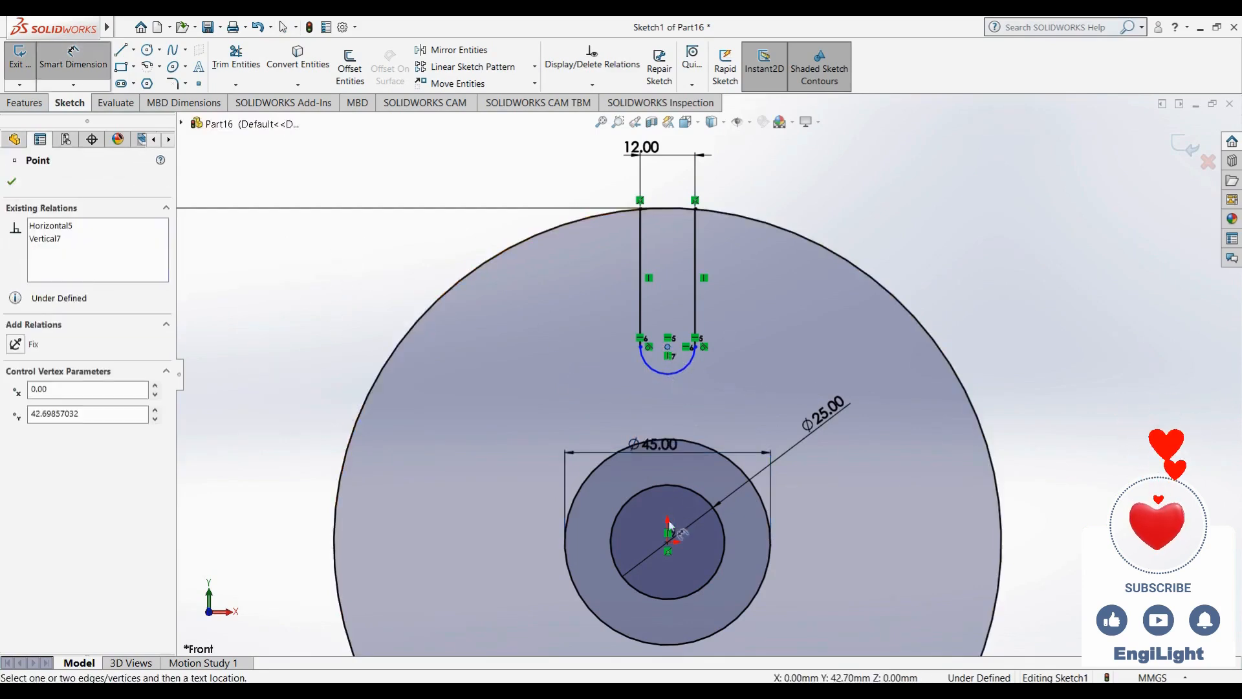
pyautogui.click(668, 542)
pyautogui.click(736, 426)
pyautogui.write('77')
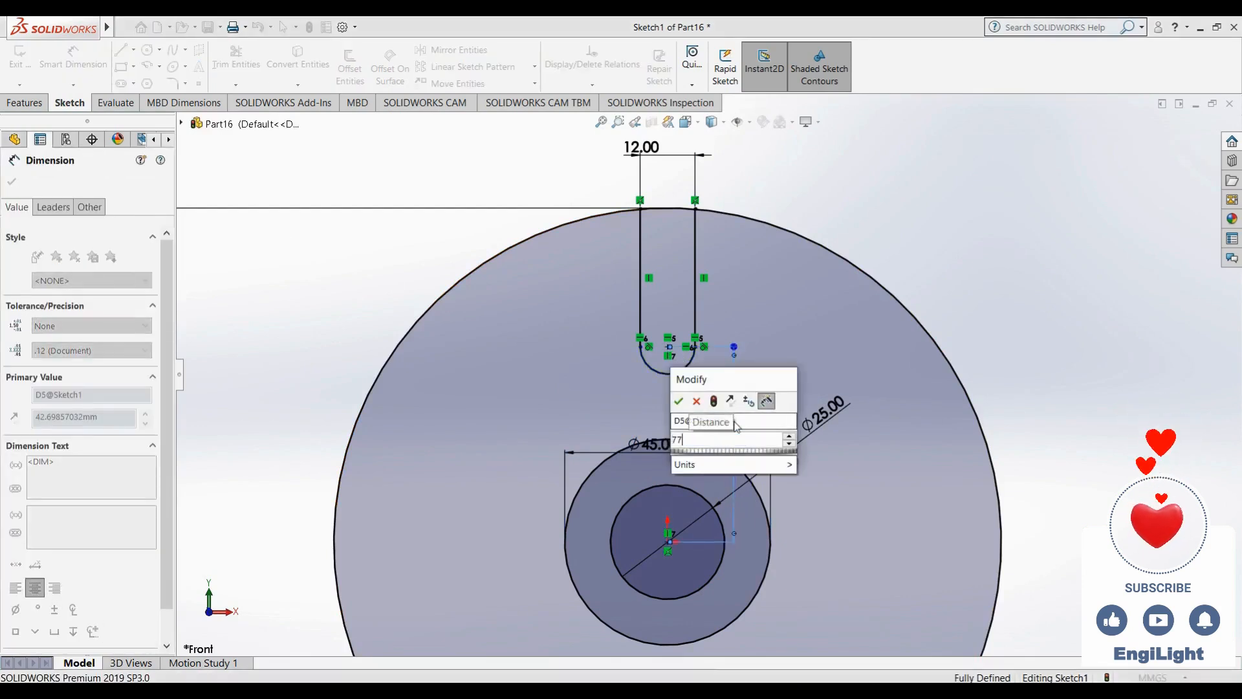
pyautogui.write('/2')
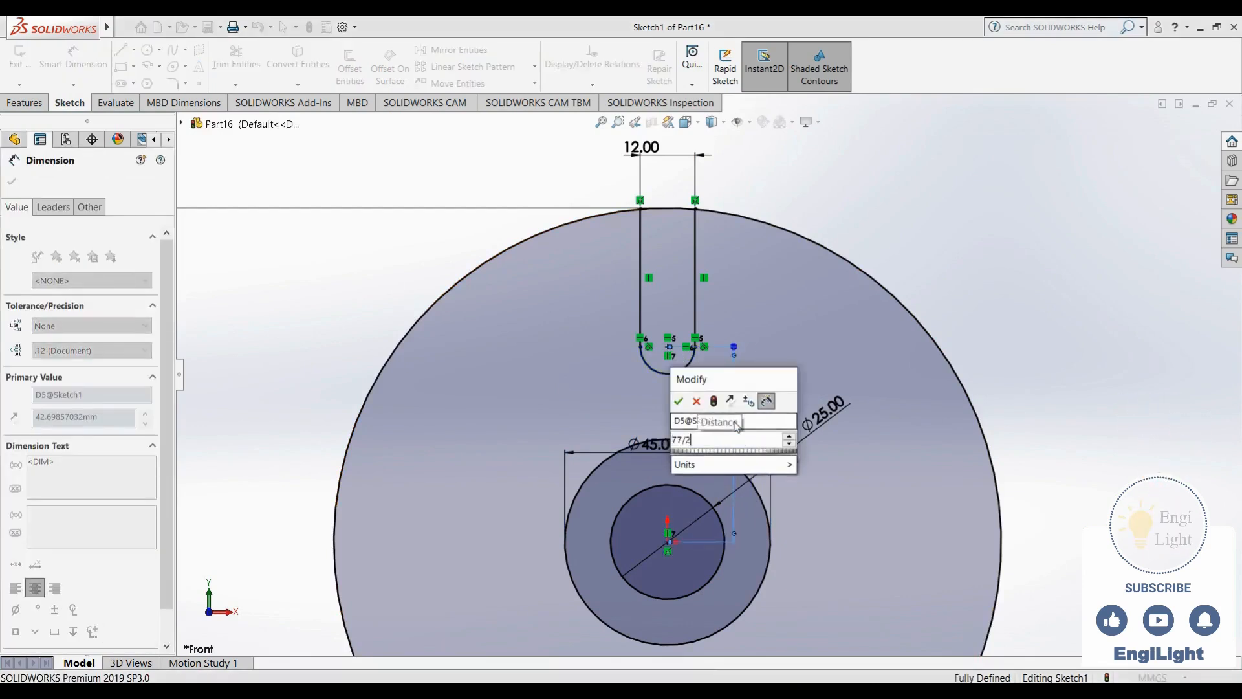
pyautogui.press('Return')
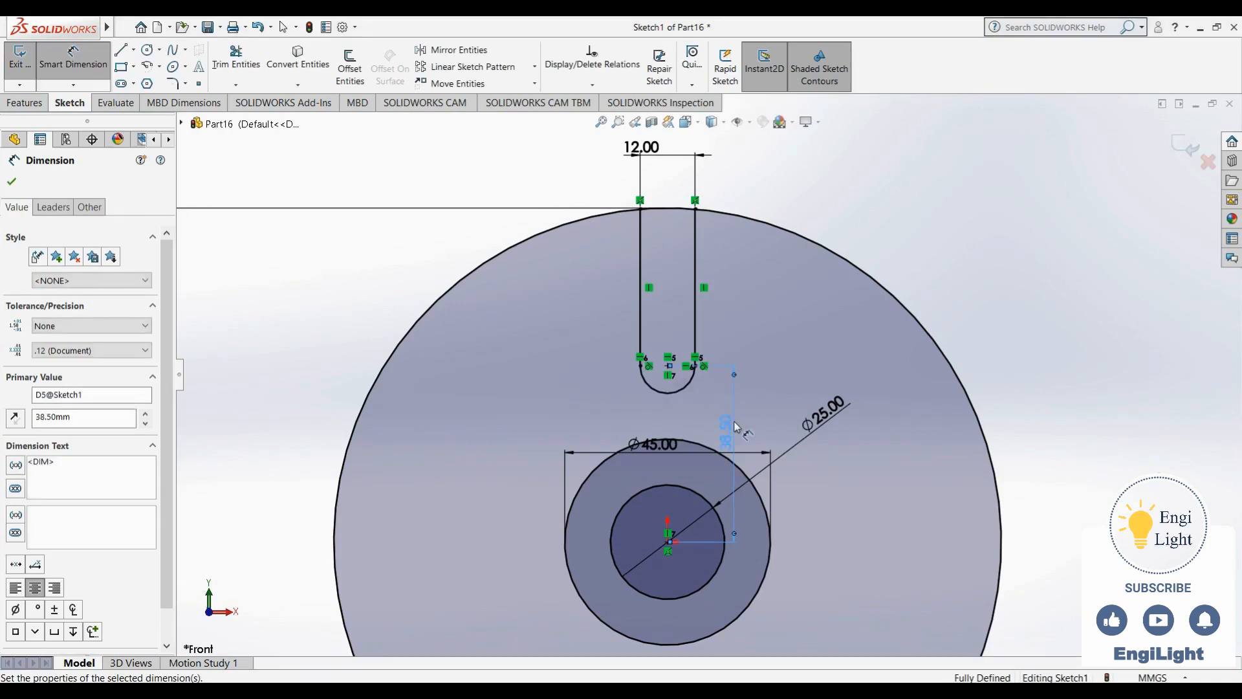
# - Draw a circle to the right of the wheel, overlapping the outer circle's right edge
pyautogui.hotkey('alt', 'Tab')
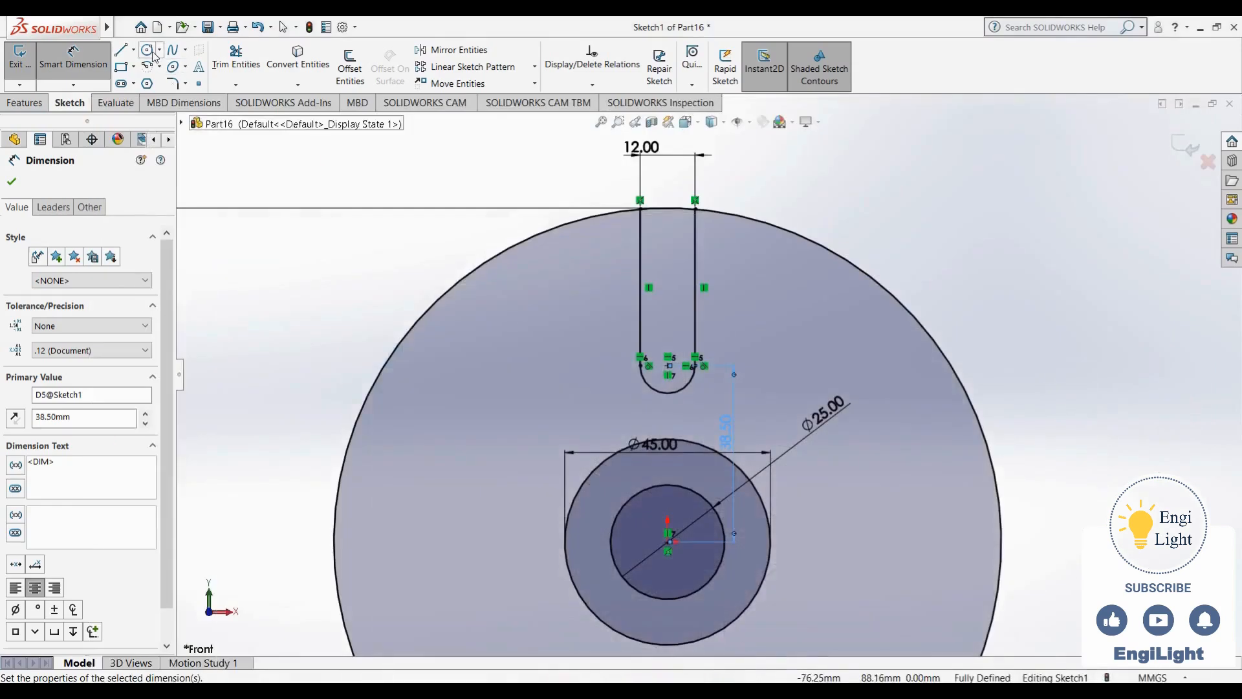
pyautogui.click(148, 50)
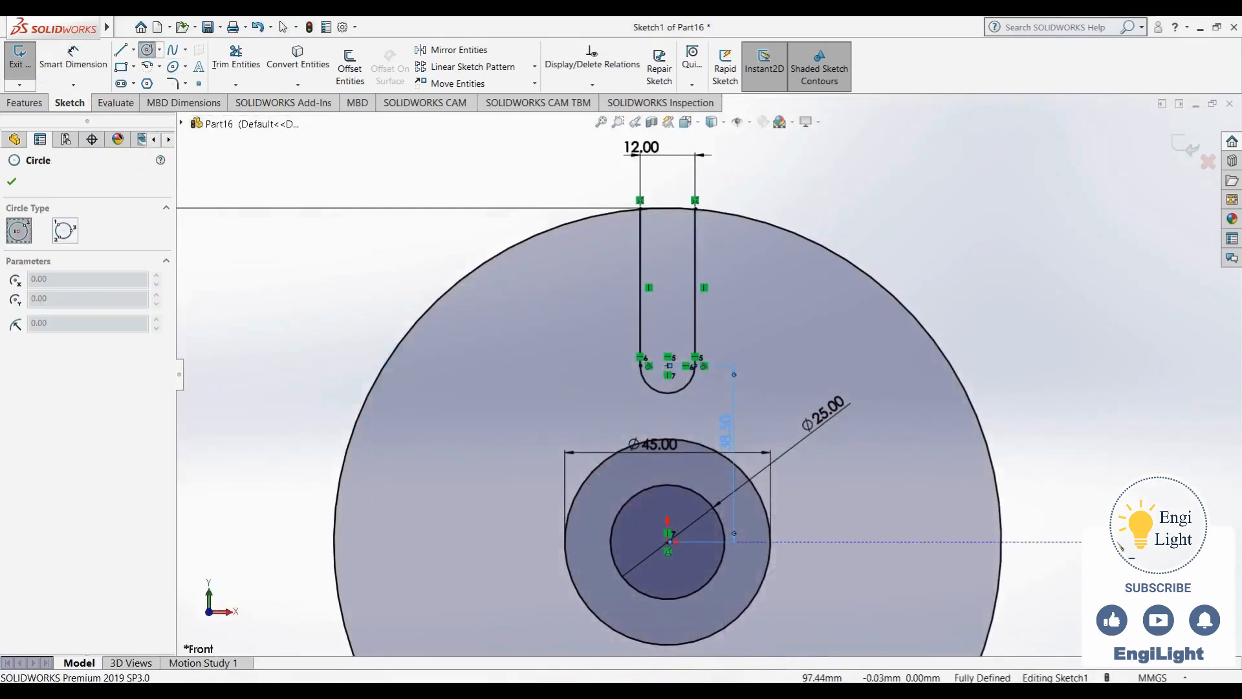
pyautogui.scroll(-1, 1115, 540)
pyautogui.scroll(3, 1068, 514)
pyautogui.click(982, 459)
pyautogui.click(925, 536)
pyautogui.press('Escape')
# - Make the new circle's centre horizontal with the origin
pyautogui.click(982, 460)
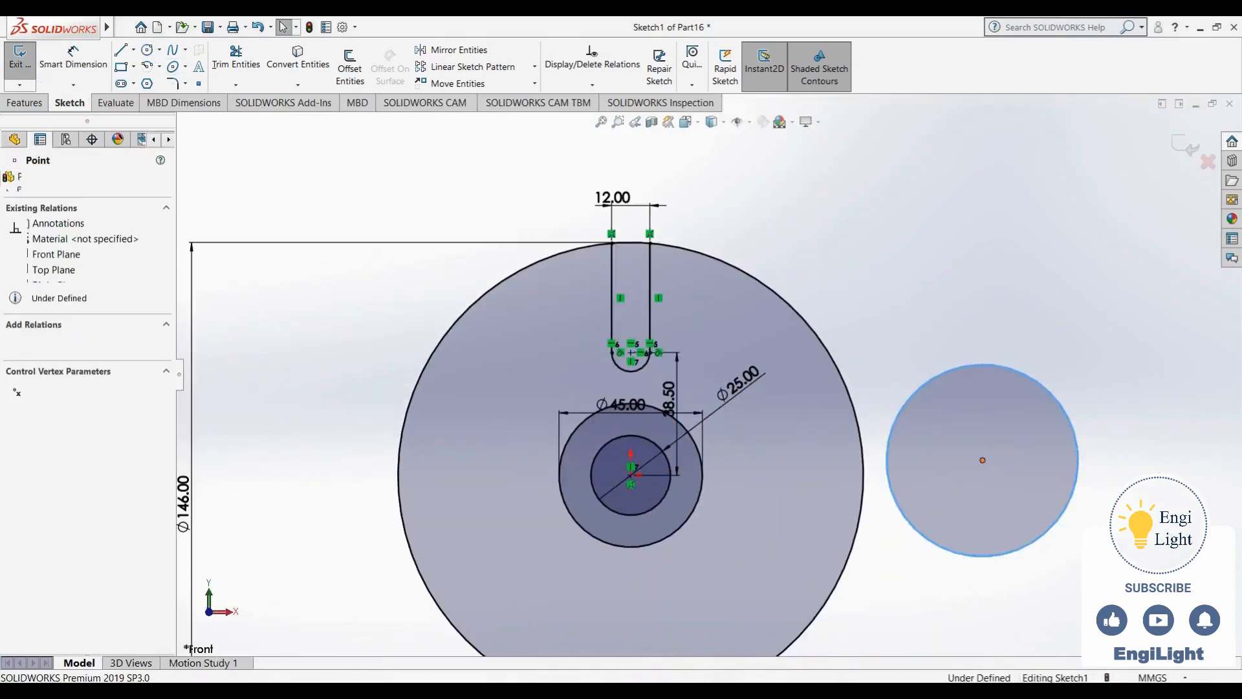
pyautogui.keyDown('ctrl'); pyautogui.click(628, 477); pyautogui.keyUp('ctrl')
pyautogui.click(680, 446)
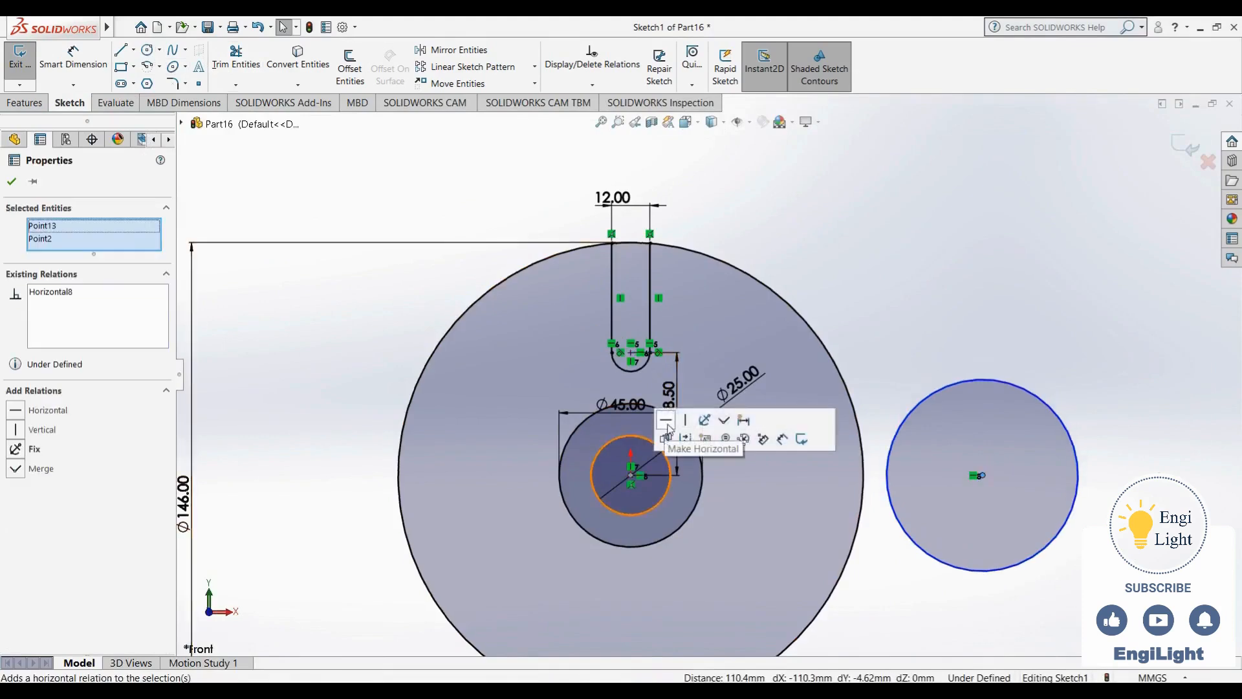
pyautogui.click(991, 309)
# - Dimension the new circle's diameter as 32*2 mm
pyautogui.click(744, 680)
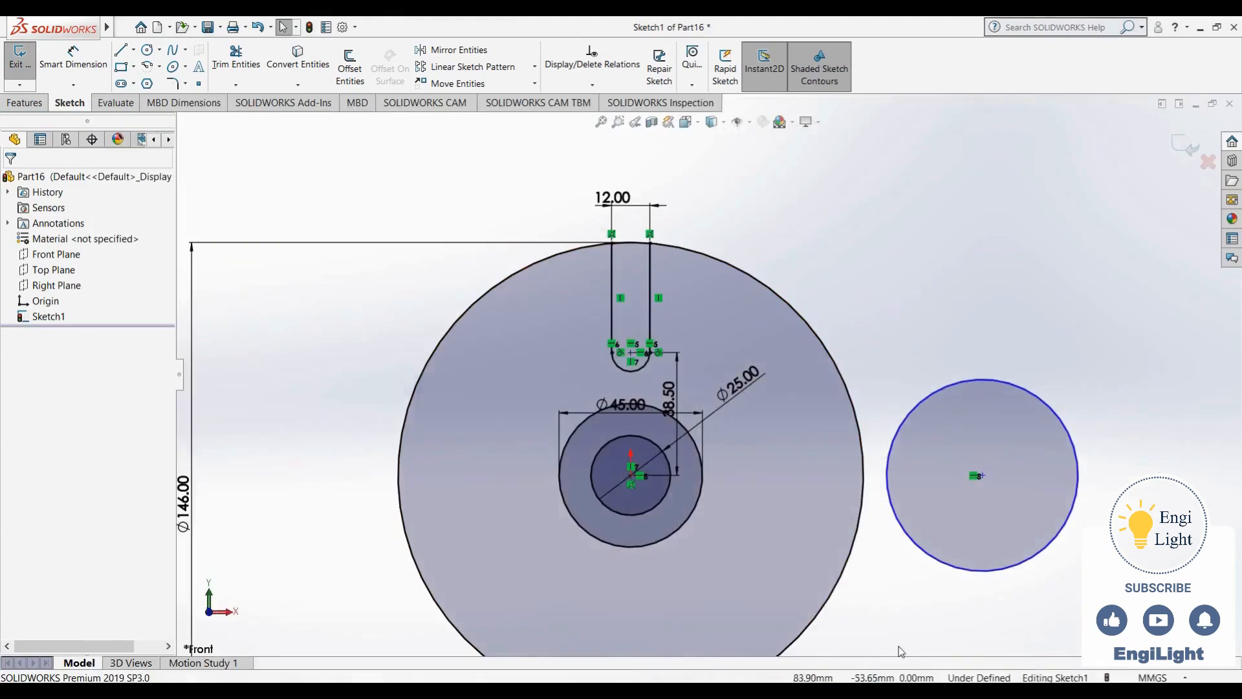
pyautogui.press('d')
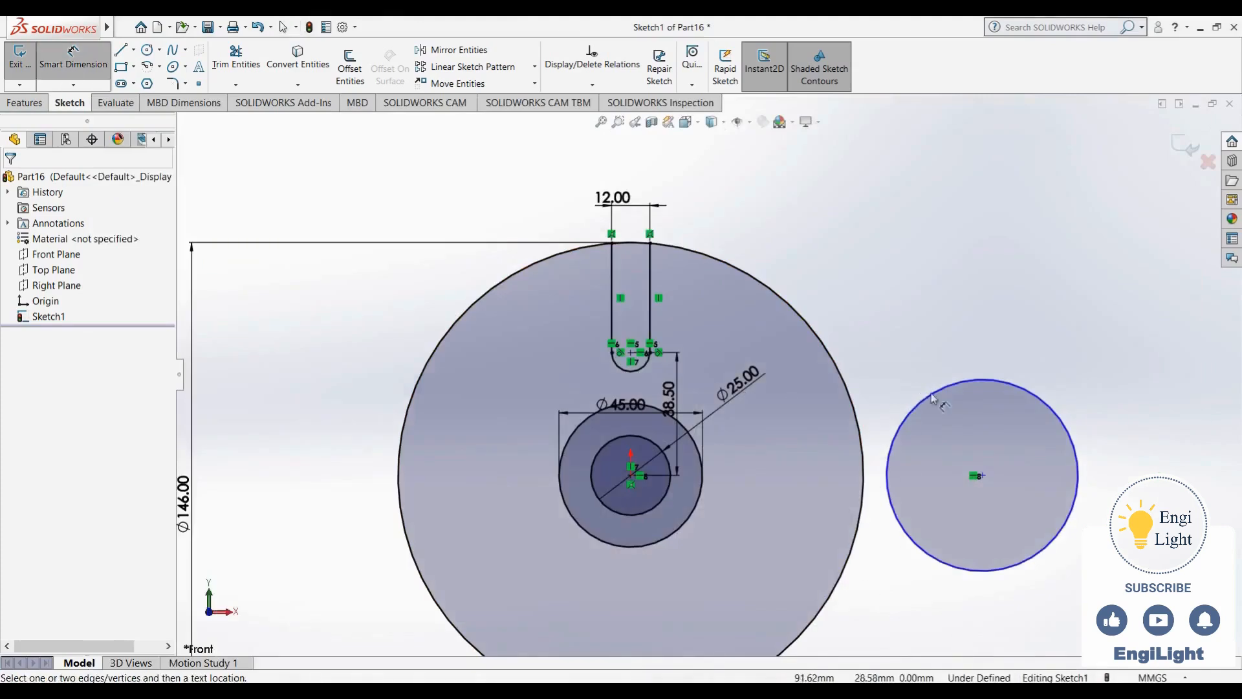
pyautogui.click(941, 393)
pyautogui.click(1012, 311)
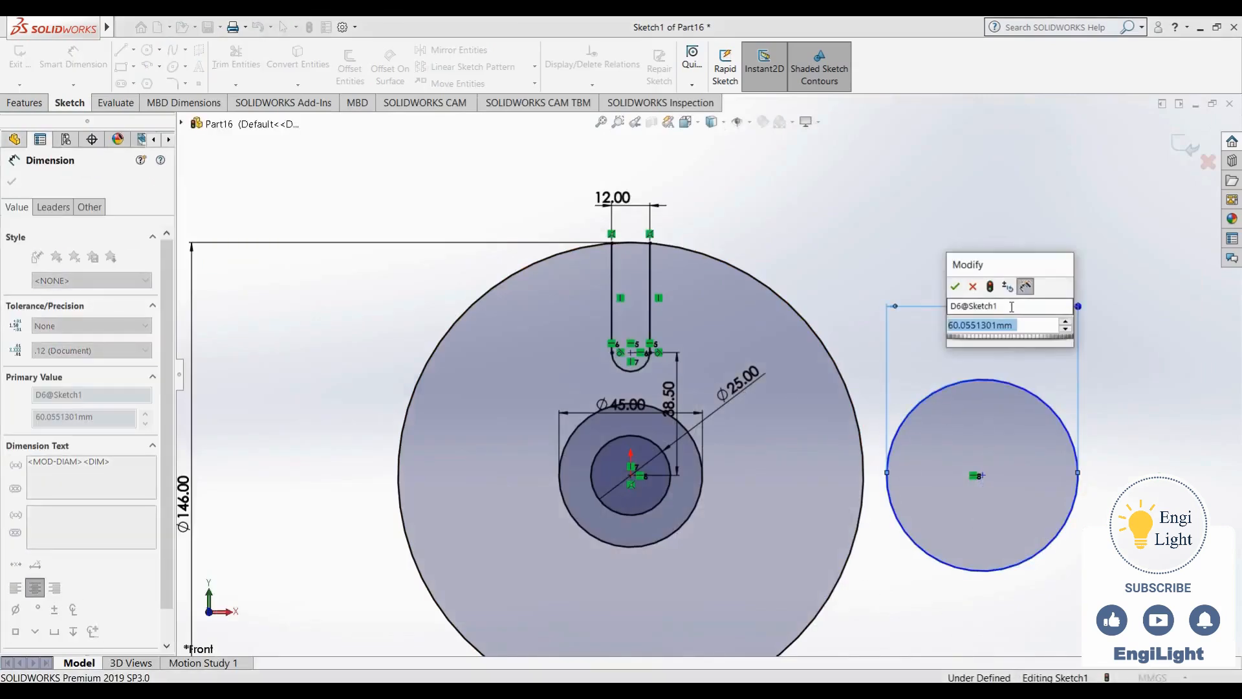
pyautogui.write('70')
pyautogui.press('Return')
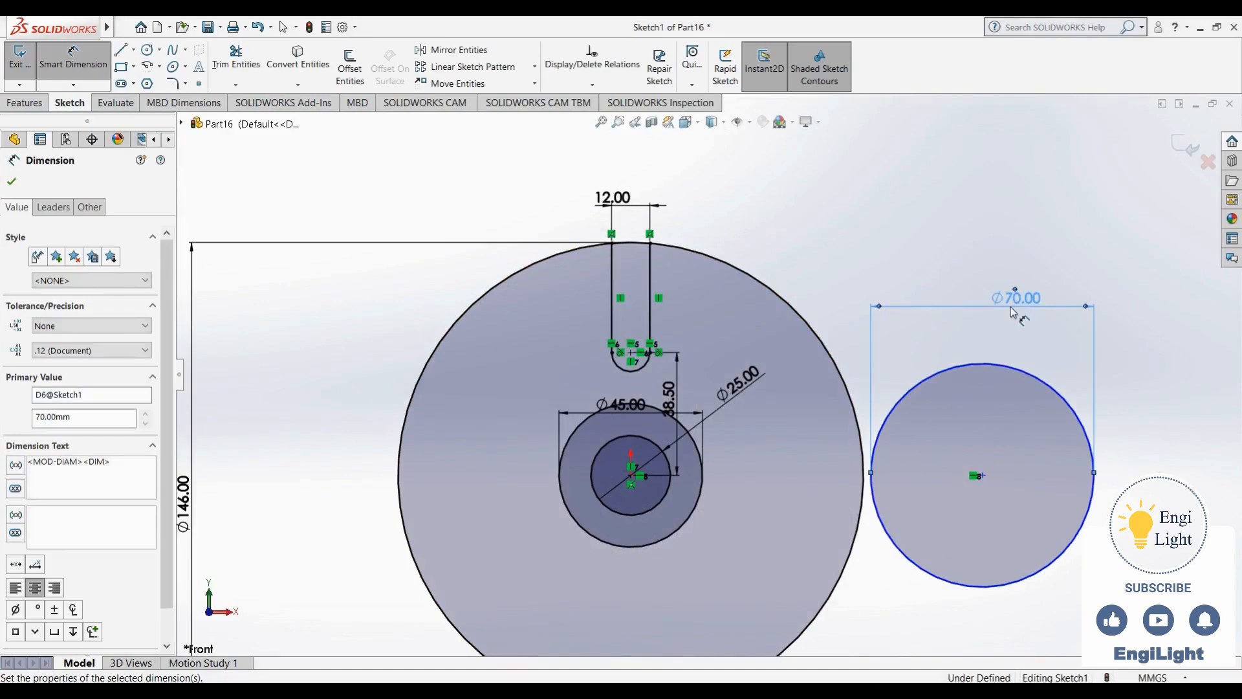
pyautogui.press('Escape')
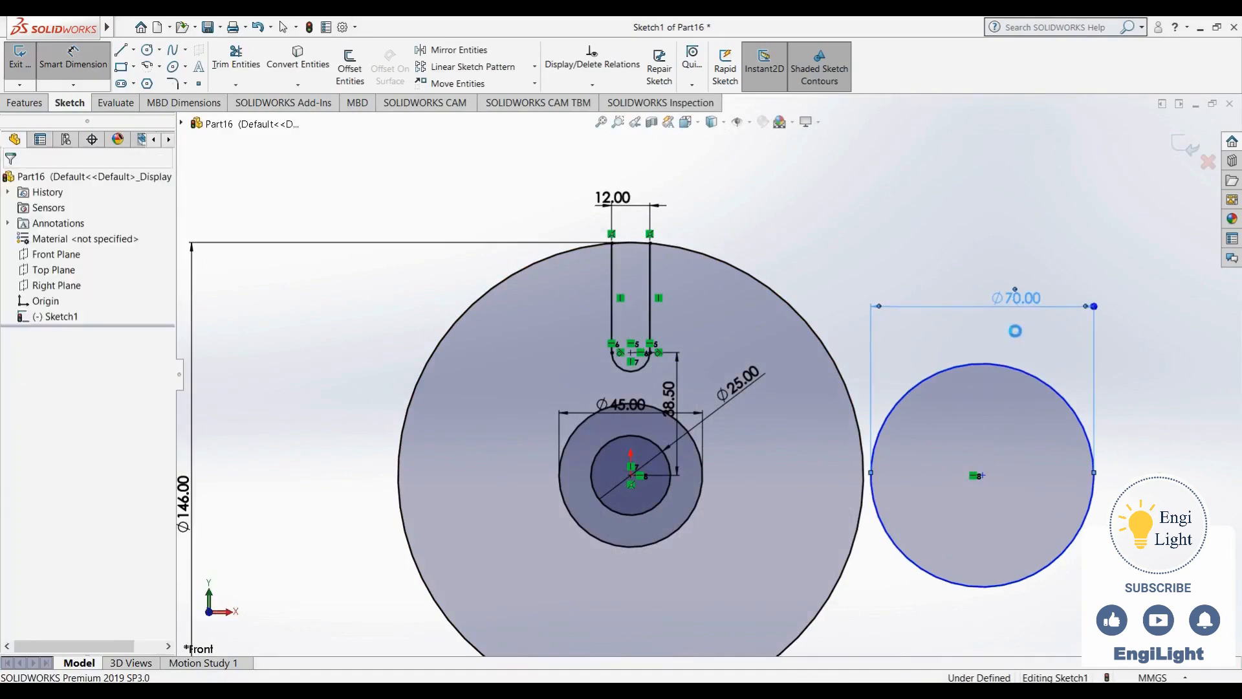
pyautogui.doubleClick(1014, 304)
pyautogui.write('32*2')
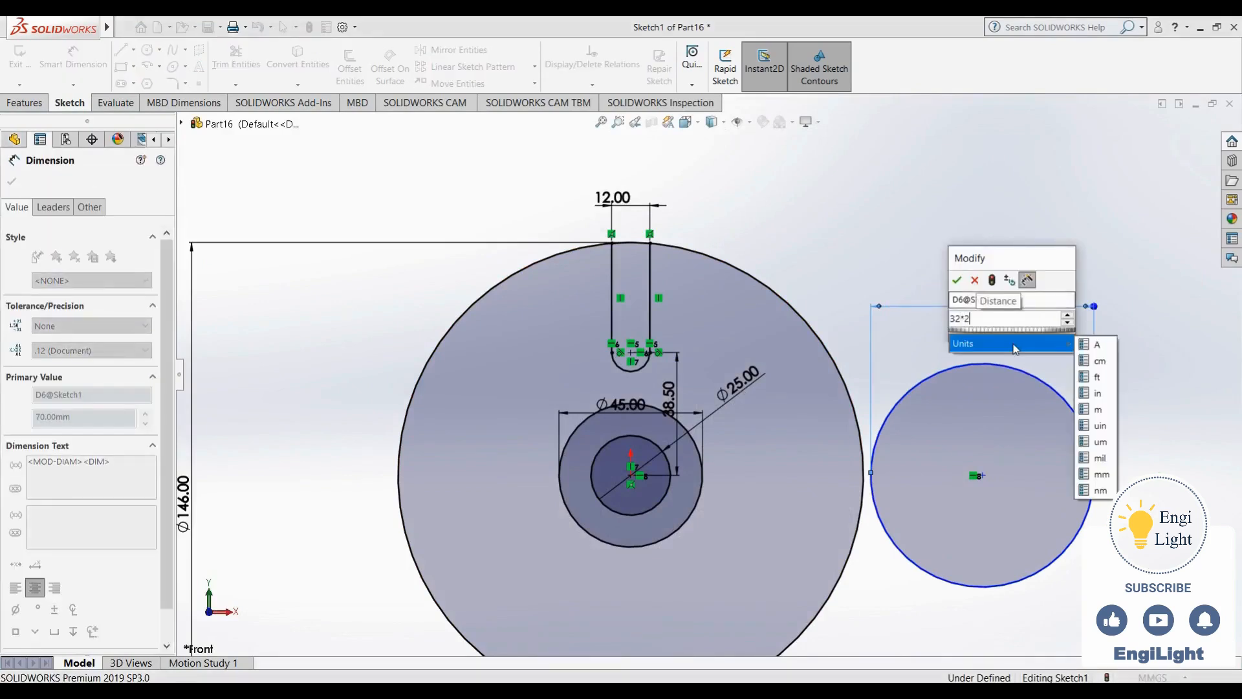
pyautogui.press('Return')
pyautogui.press('Escape')
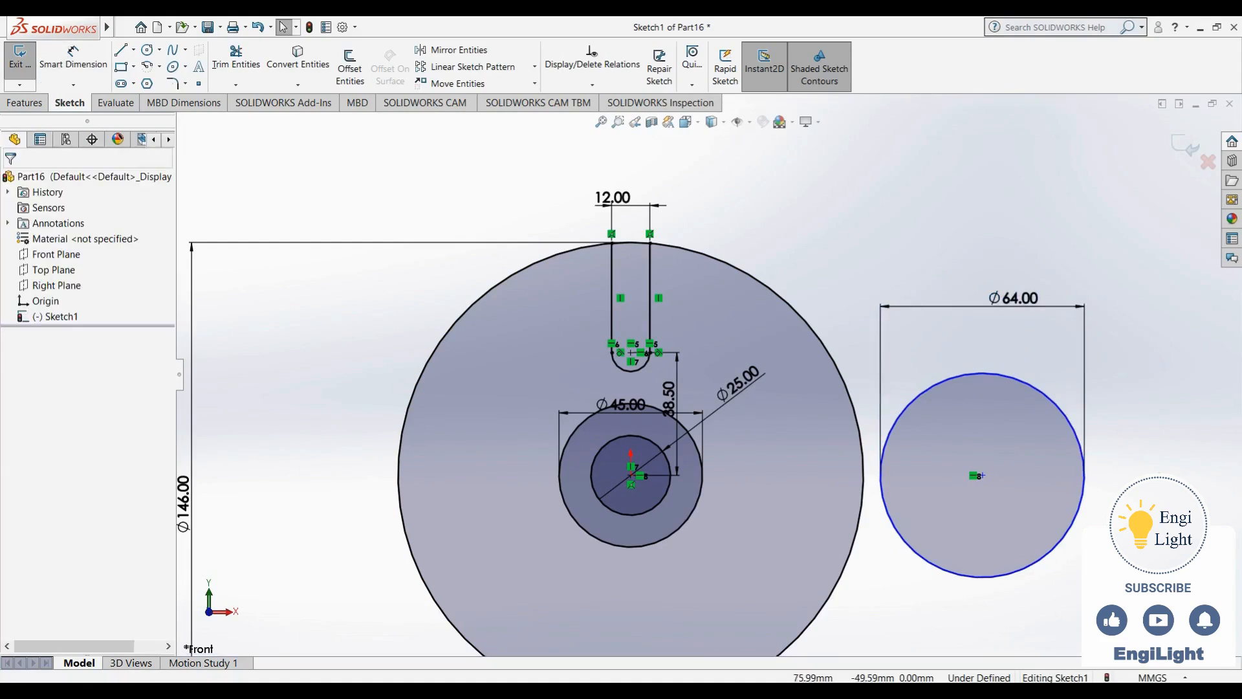
# - Dimension the horizontal distance from the origin to the new circle's centre as 92 mm
pyautogui.click(816, 691)
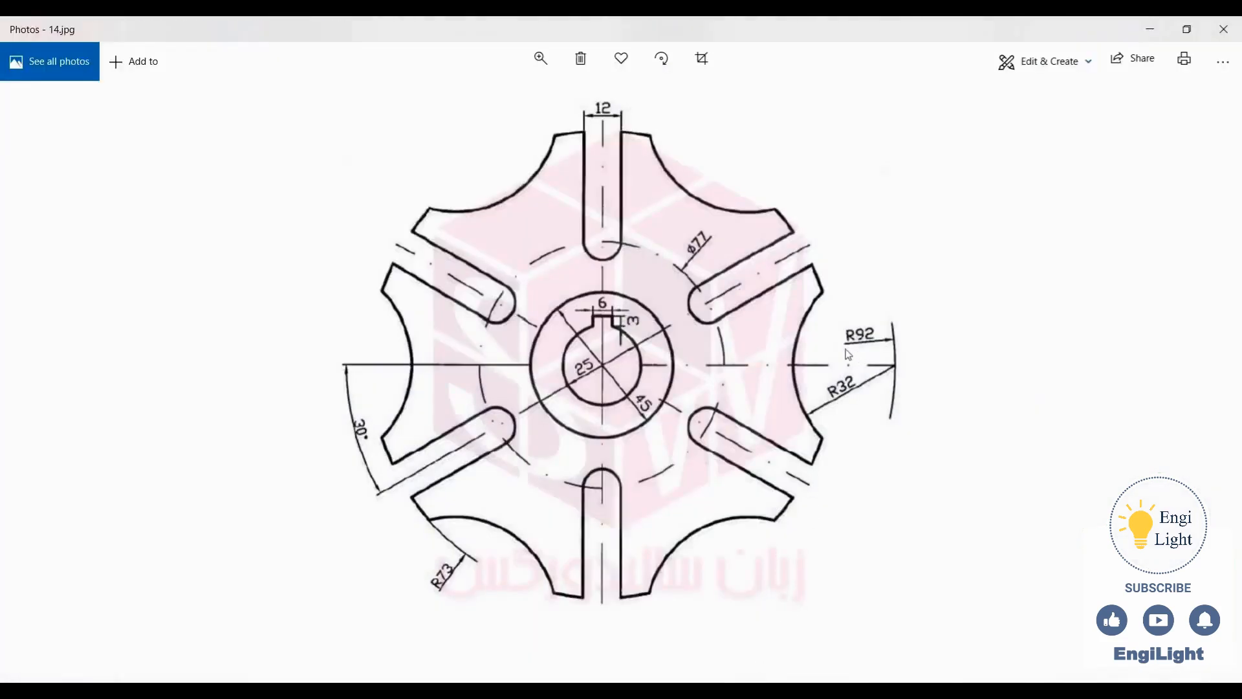
pyautogui.click(835, 690)
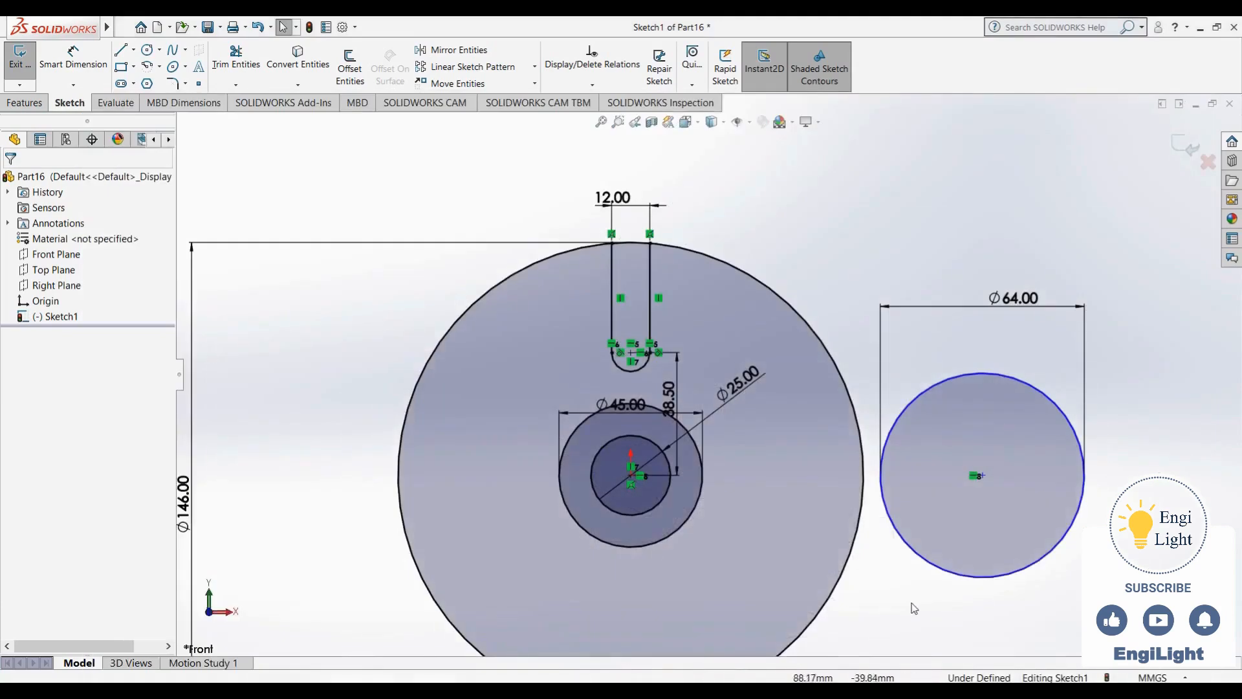
pyautogui.moveTo(914, 603); pyautogui.dragTo(921, 530, button='right')
pyautogui.click(981, 476)
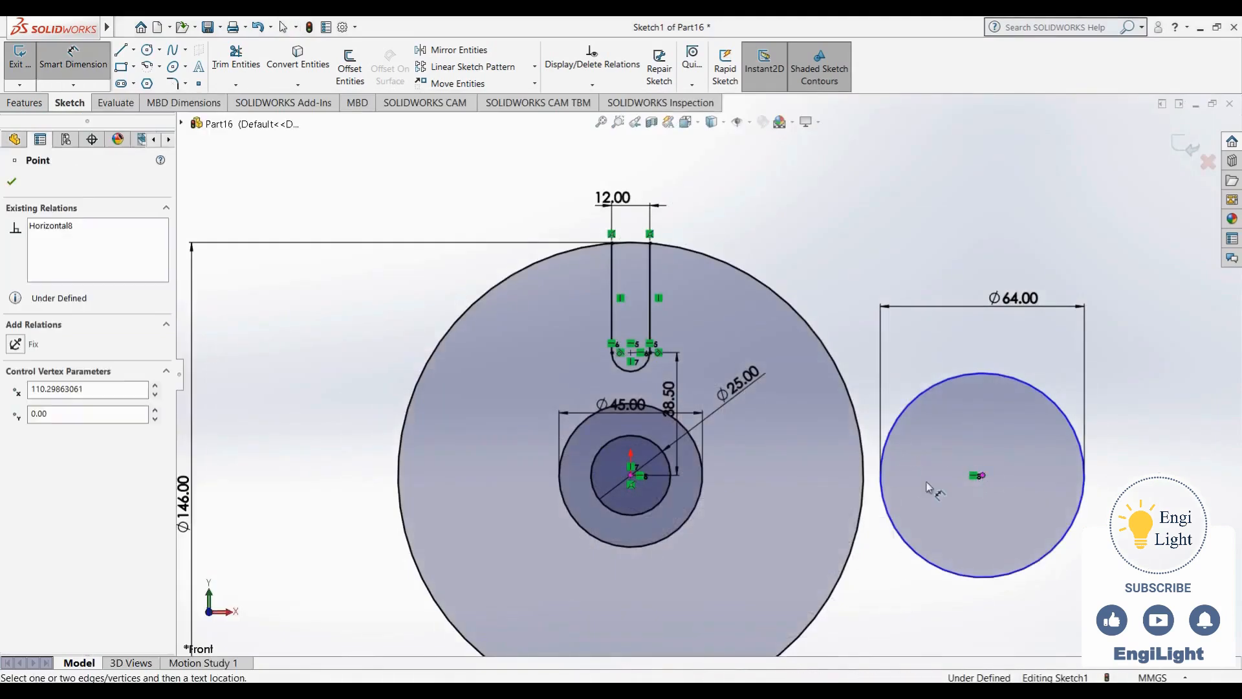
pyautogui.click(631, 476)
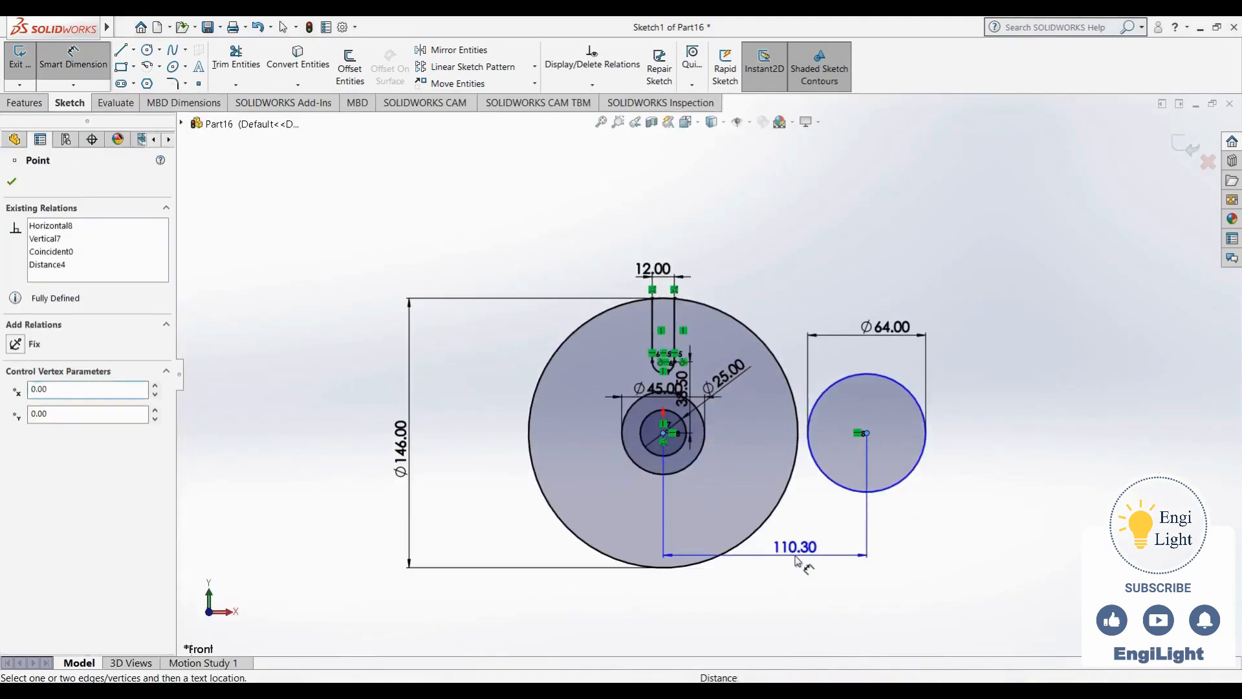
pyautogui.click(799, 564)
pyautogui.write('92')
pyautogui.press('Return')
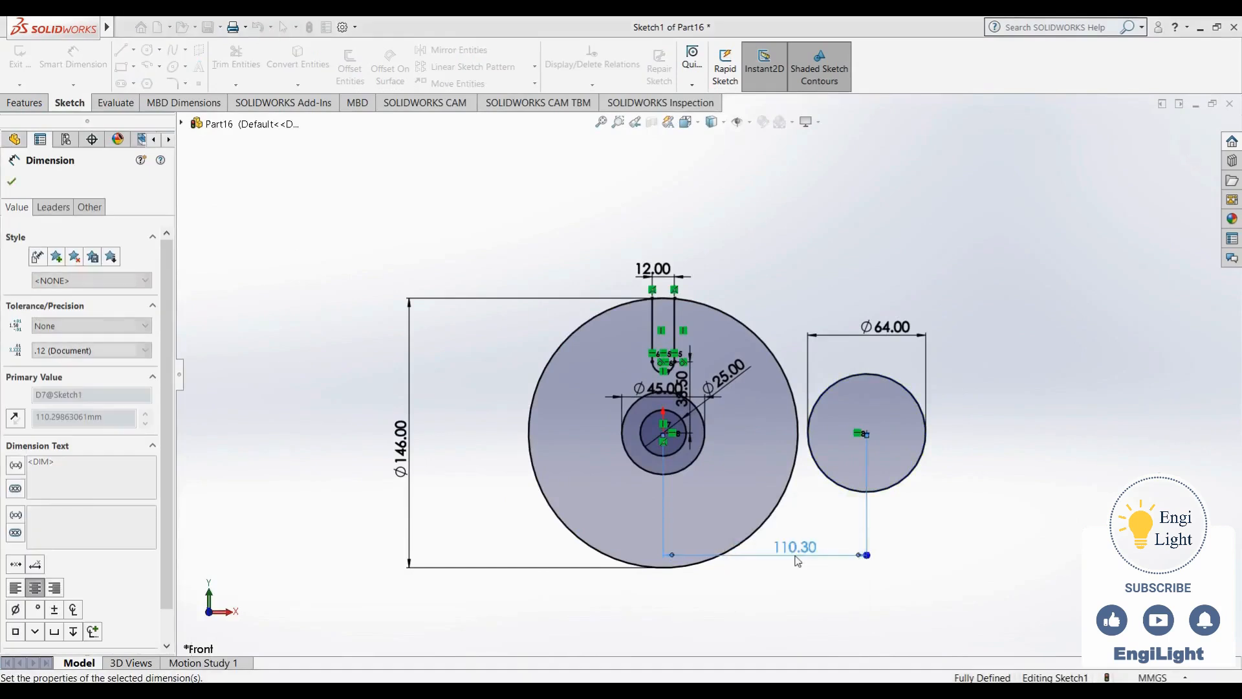
pyautogui.press('Escape')
# - Start a circular sketch pattern centred on the origin with 6 equally spaced instances over 360 degrees
pyautogui.scroll(2, 646, 449)
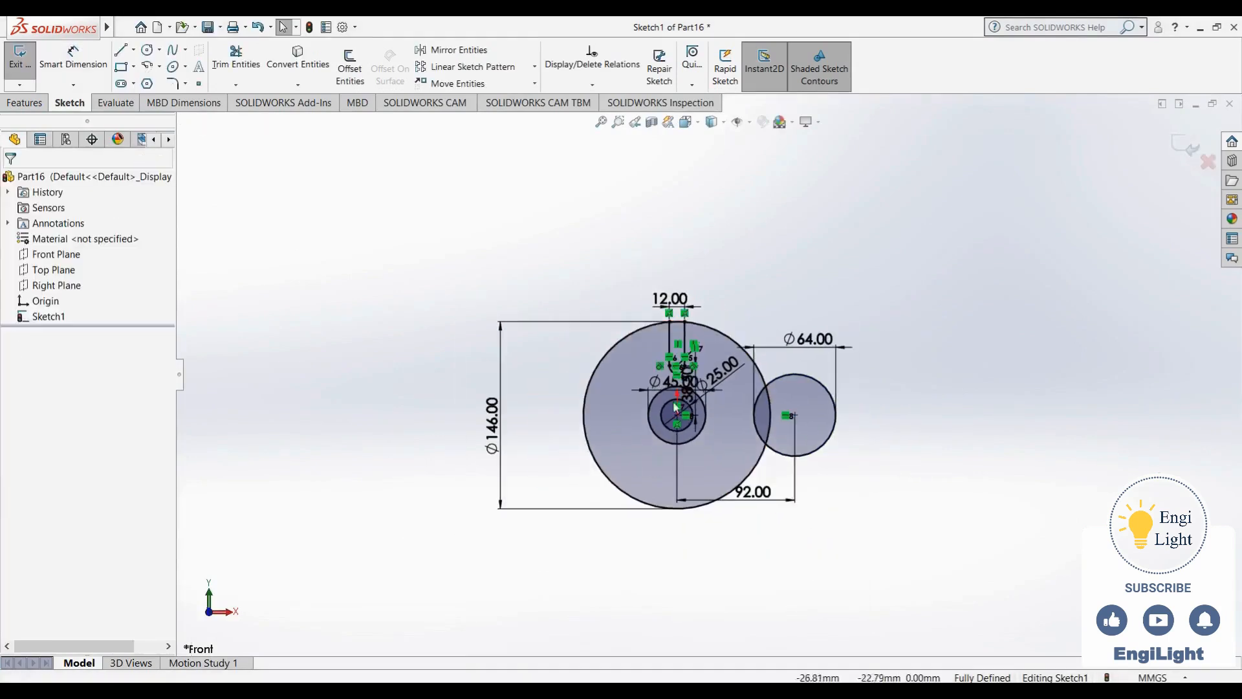
pyautogui.scroll(-4, 704, 333)
pyautogui.scroll(2, 686, 544)
pyautogui.scroll(1, 687, 544)
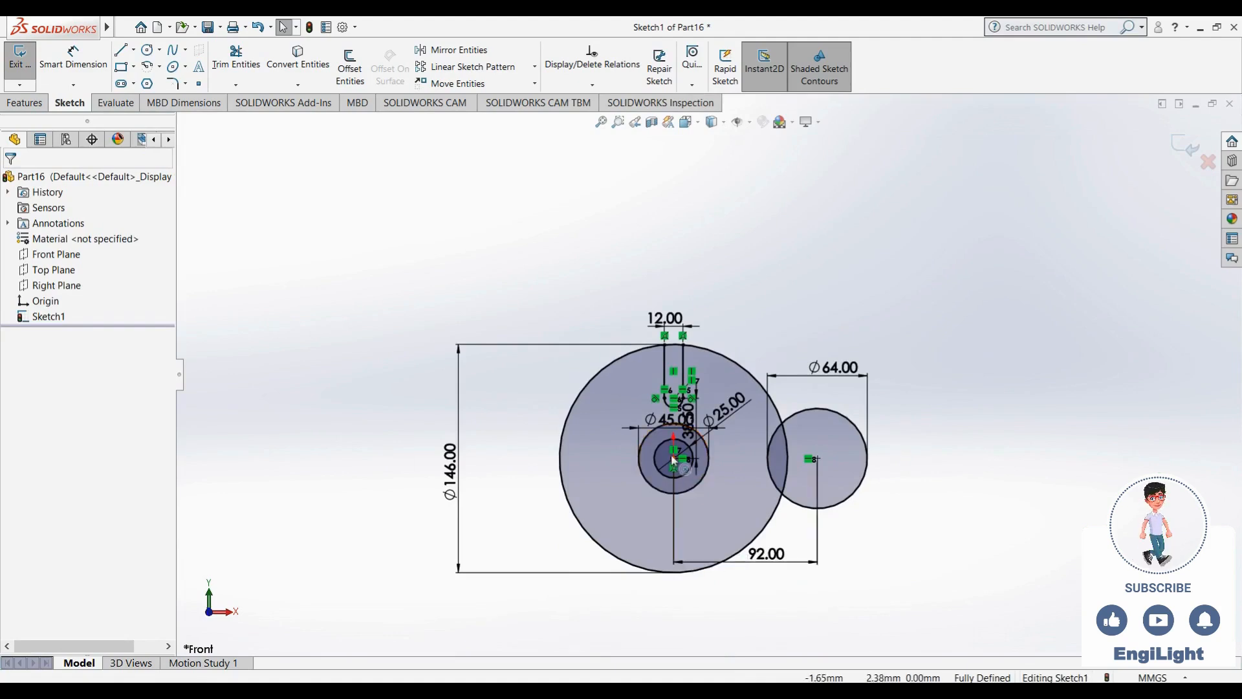
pyautogui.scroll(-2, 673, 459)
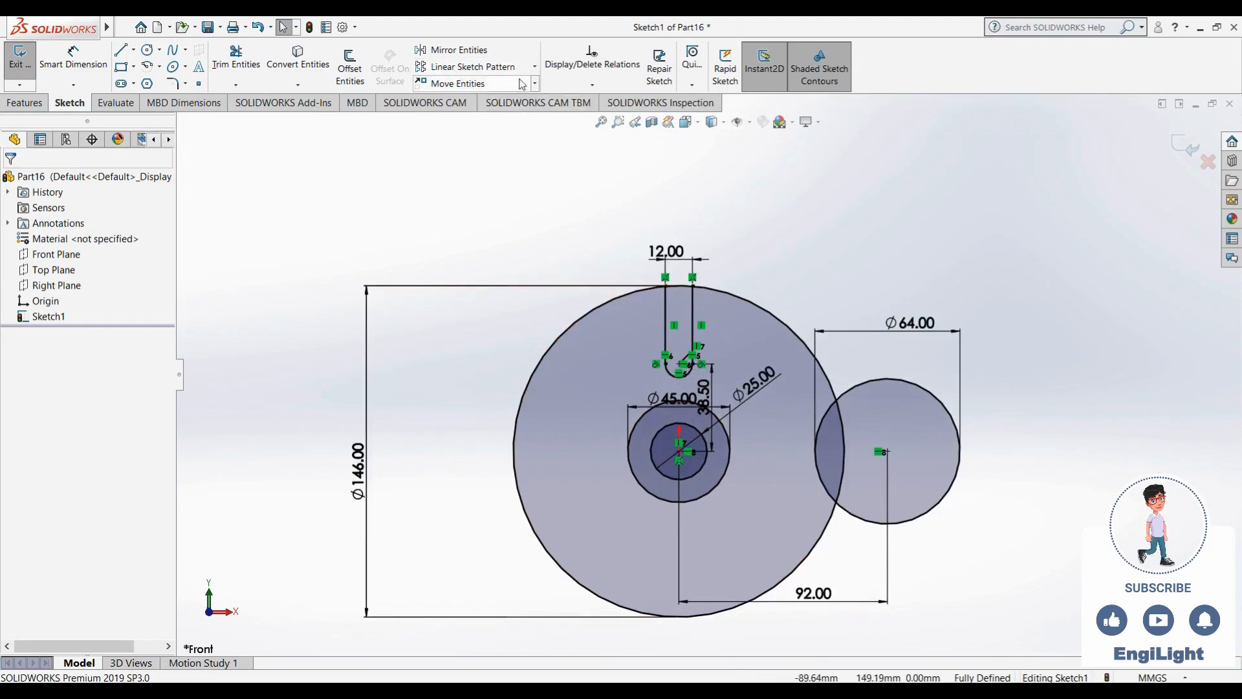
pyautogui.click(534, 67)
pyautogui.click(518, 100)
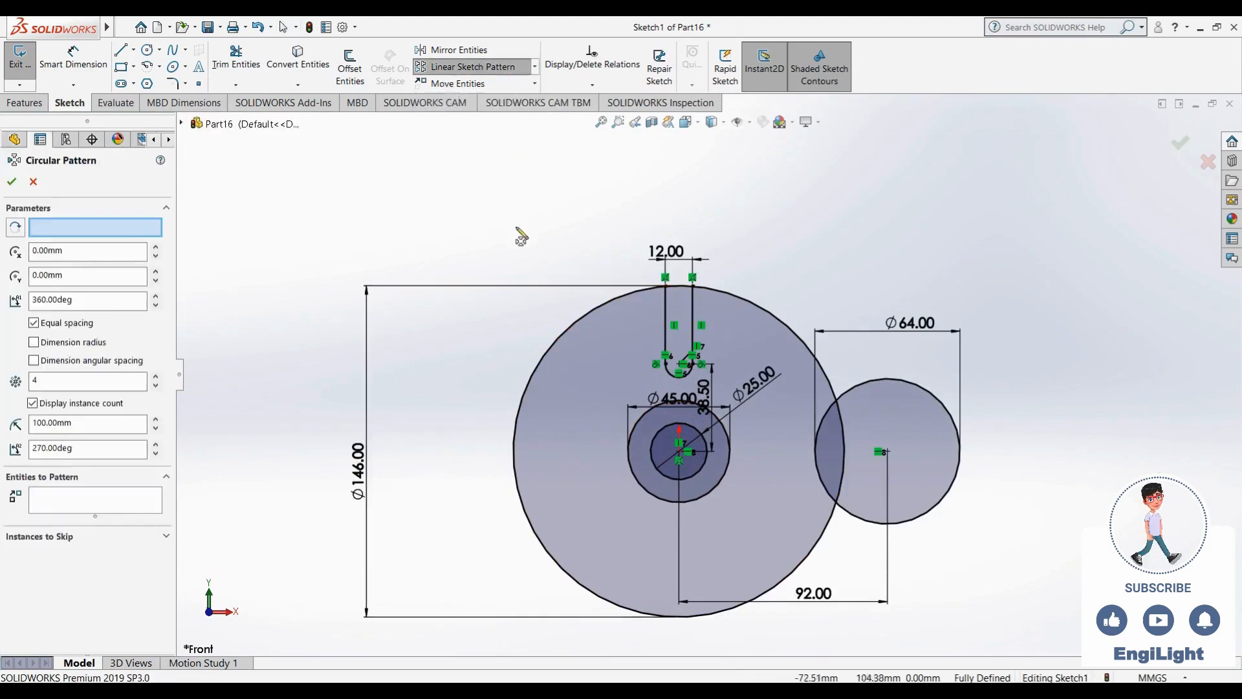
pyautogui.click(688, 454)
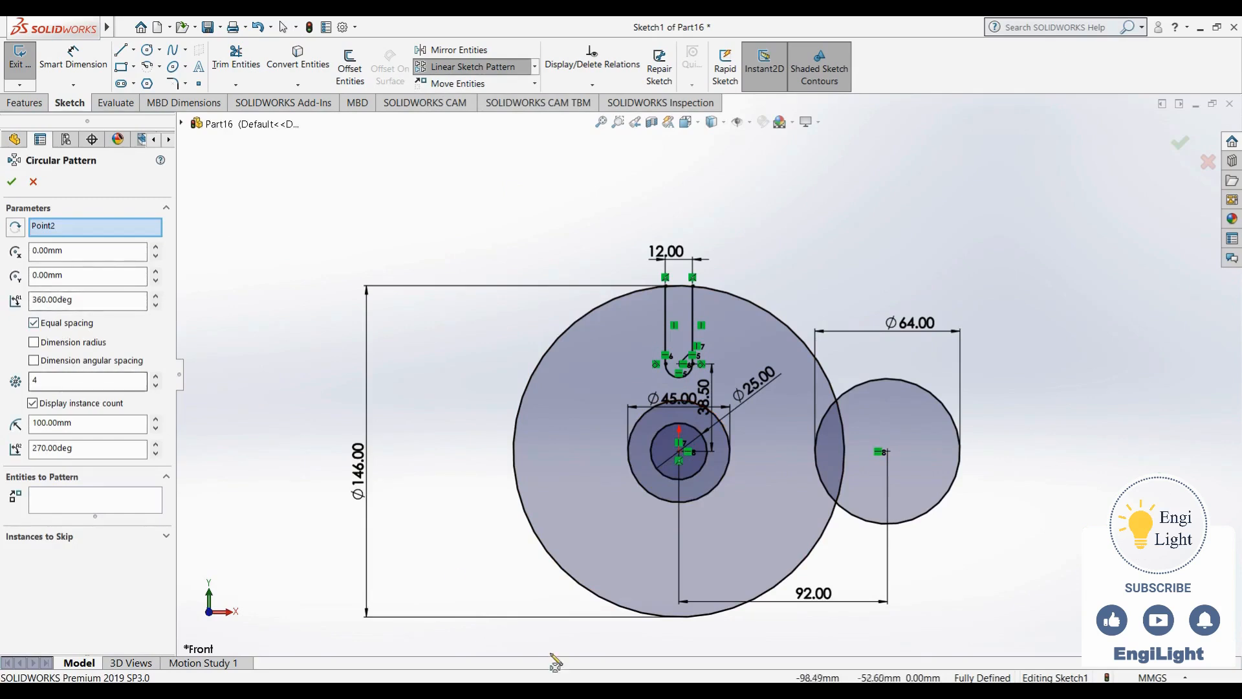
pyautogui.click(719, 690)
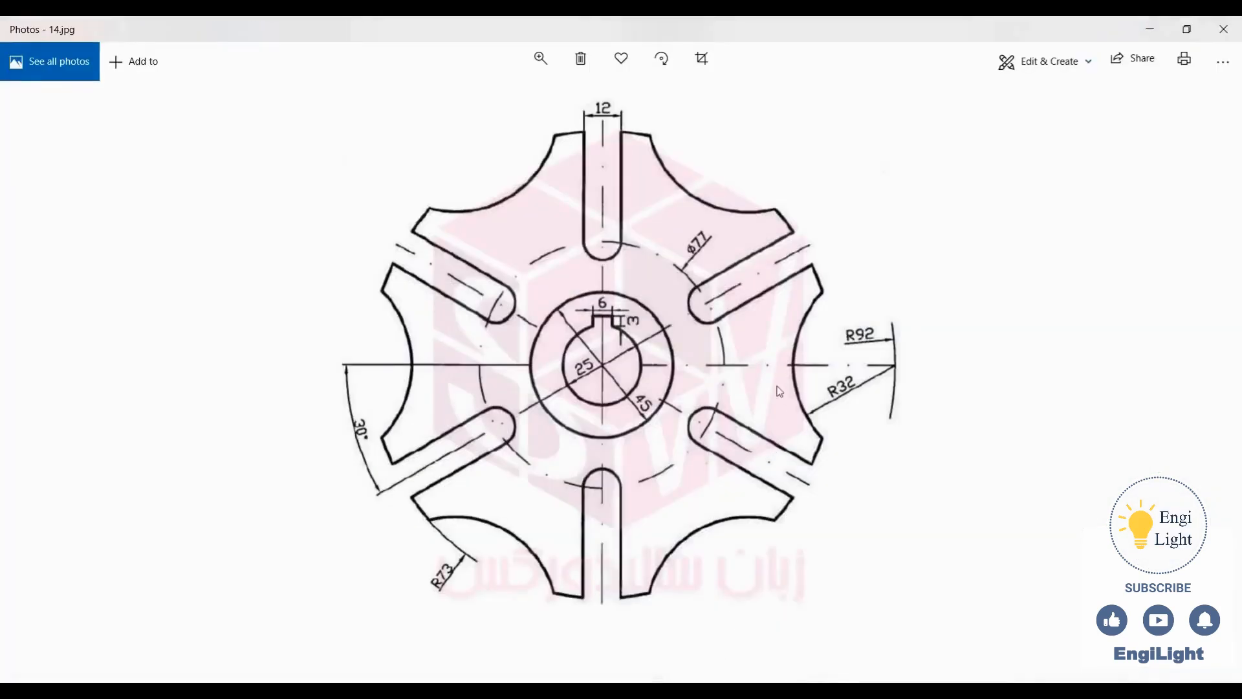
pyautogui.hotkey('alt', 'Tab')
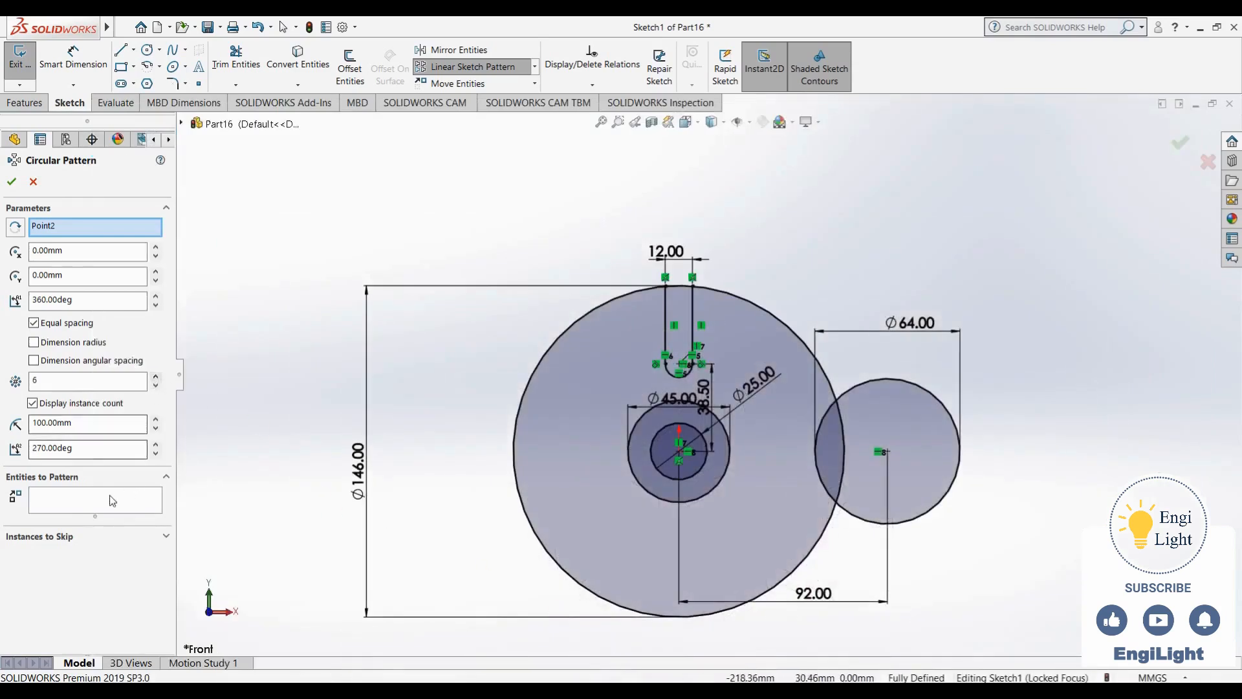
# - Add the 64 mm circle and the radial slot's lines and arc to the circular pattern and apply it
pyautogui.click(867, 523)
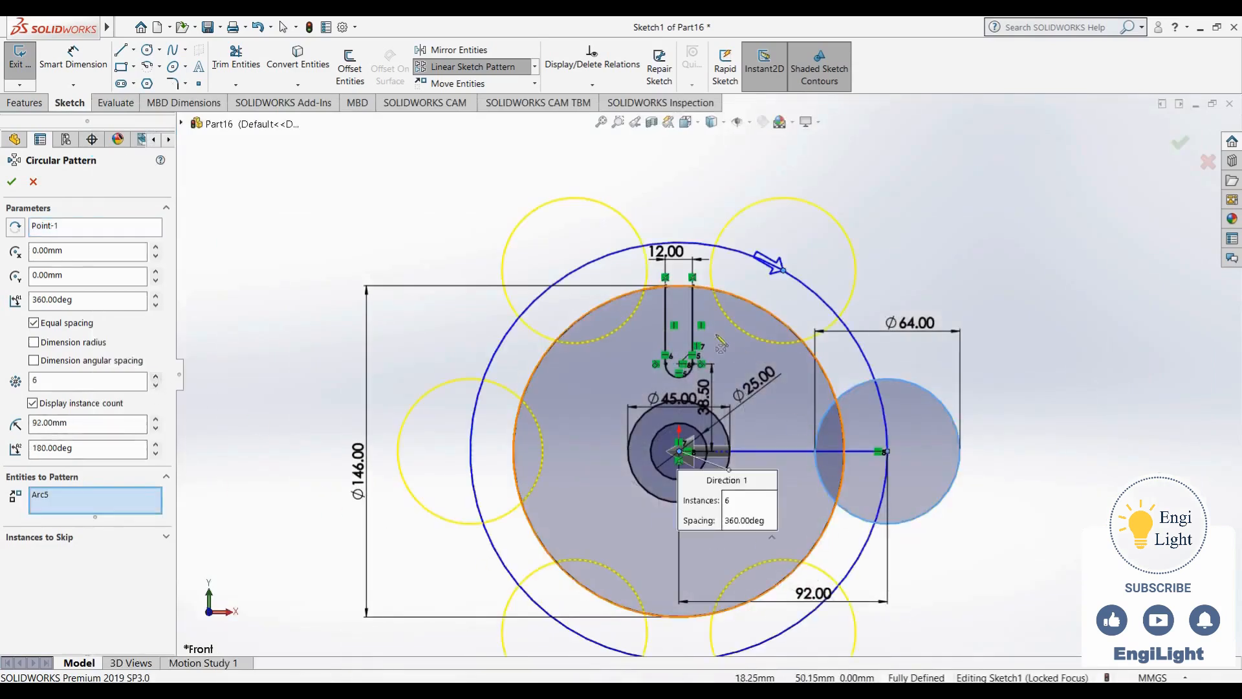
pyautogui.click(693, 352)
pyautogui.click(680, 370)
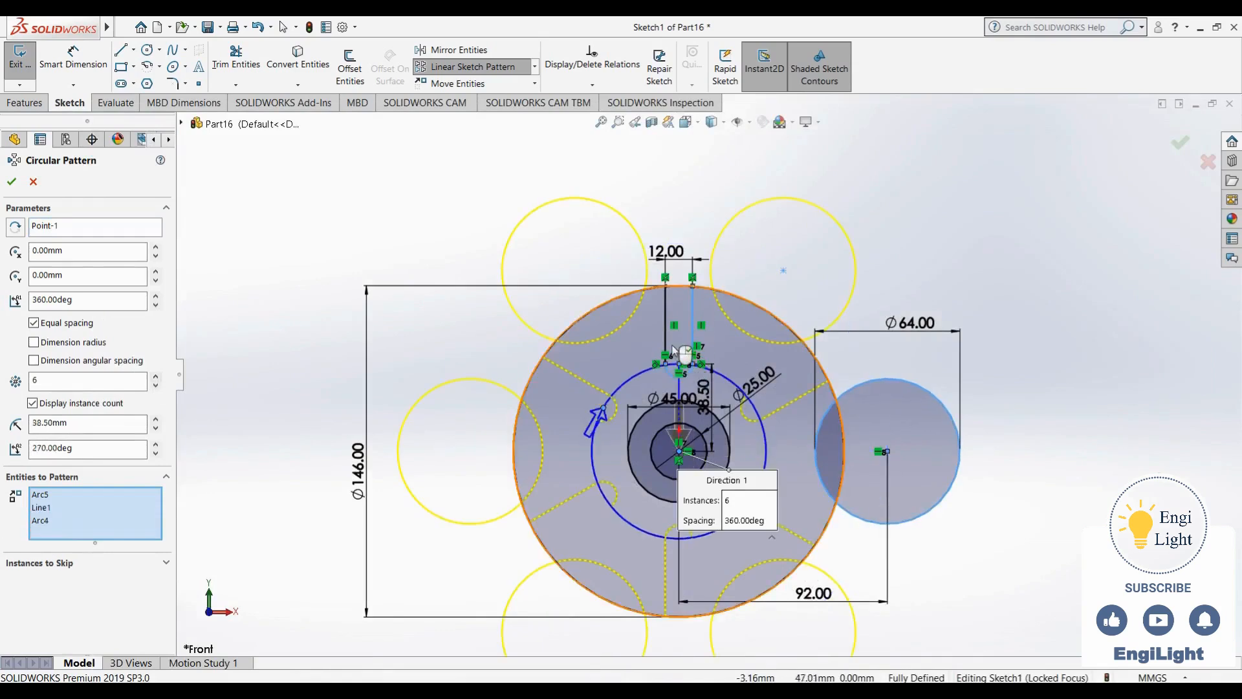
pyautogui.click(666, 337)
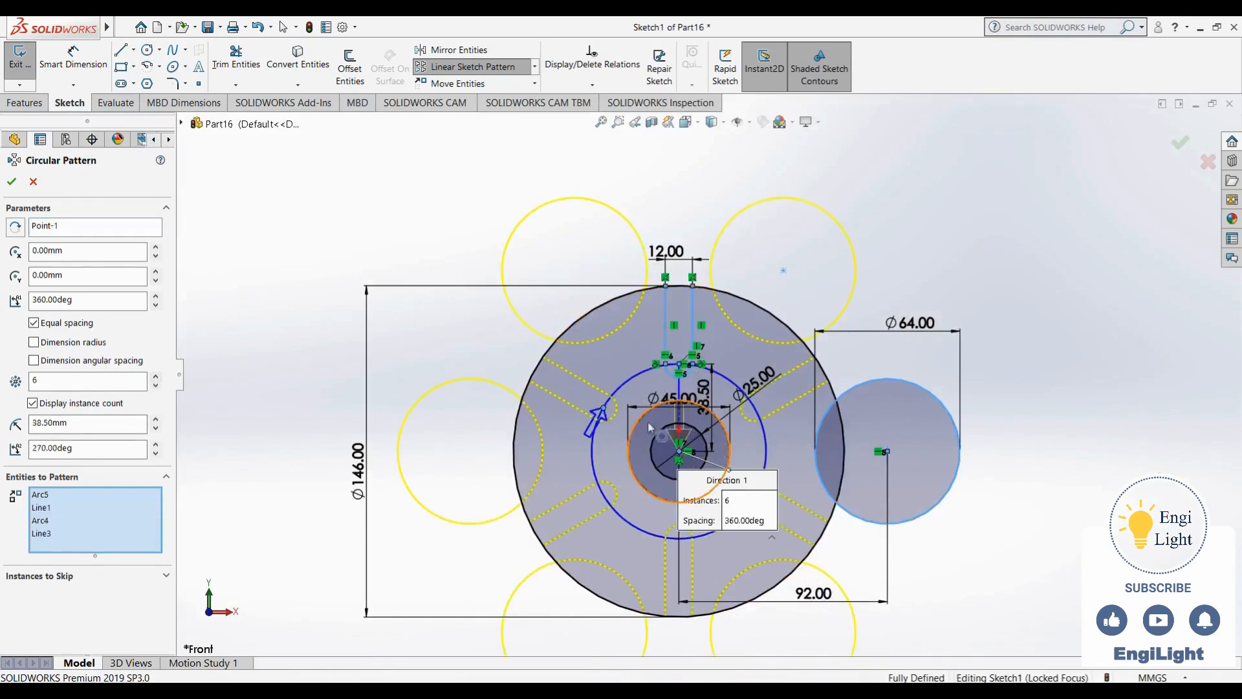
pyautogui.click(11, 181)
# - Power trim the outer circle and the six 64 mm circles to leave the scalloped wheel outline
pyautogui.scroll(2, 899, 545)
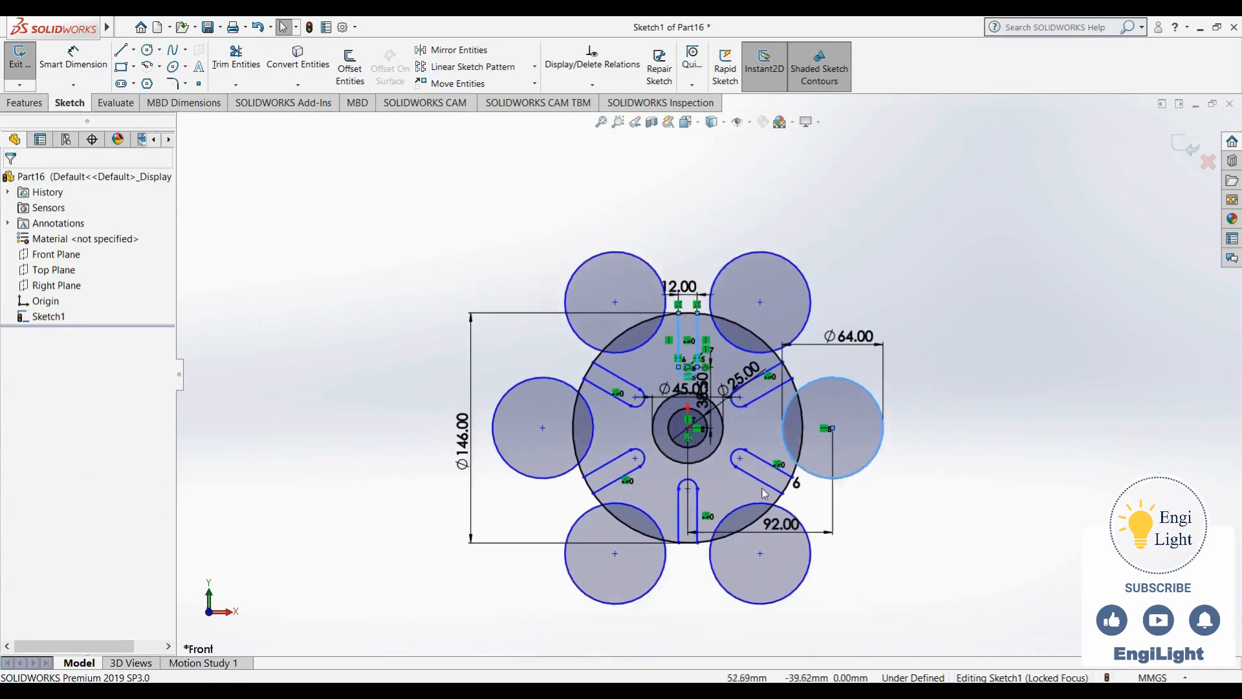
pyautogui.scroll(-1, 775, 493)
pyautogui.click(357, 235)
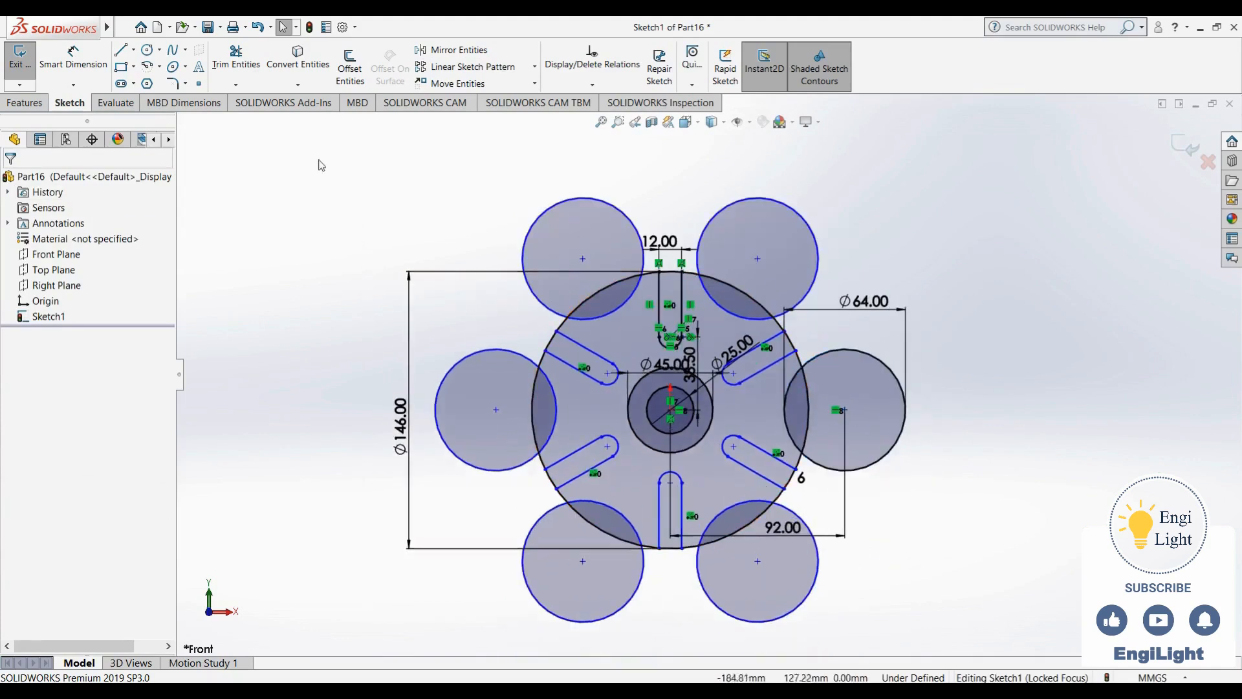
pyautogui.click(237, 59)
pyautogui.moveTo(939, 380); pyautogui.dragTo(807, 404)
pyautogui.moveTo(798, 496)
pyautogui.mouseDown()
pyautogui.moveTo(810, 585)
pyautogui.moveTo(796, 590)
pyautogui.moveTo(754, 555)
pyautogui.moveTo(670, 576)
pyautogui.moveTo(670, 563)
pyautogui.moveTo(647, 591)
pyautogui.moveTo(538, 513)
pyautogui.moveTo(523, 478)
pyautogui.moveTo(544, 430)
pyautogui.moveTo(542, 317)
pyautogui.moveTo(583, 294)
pyautogui.moveTo(744, 303)
pyautogui.moveTo(794, 223)
pyautogui.moveTo(741, 299)
pyautogui.mouseUp()
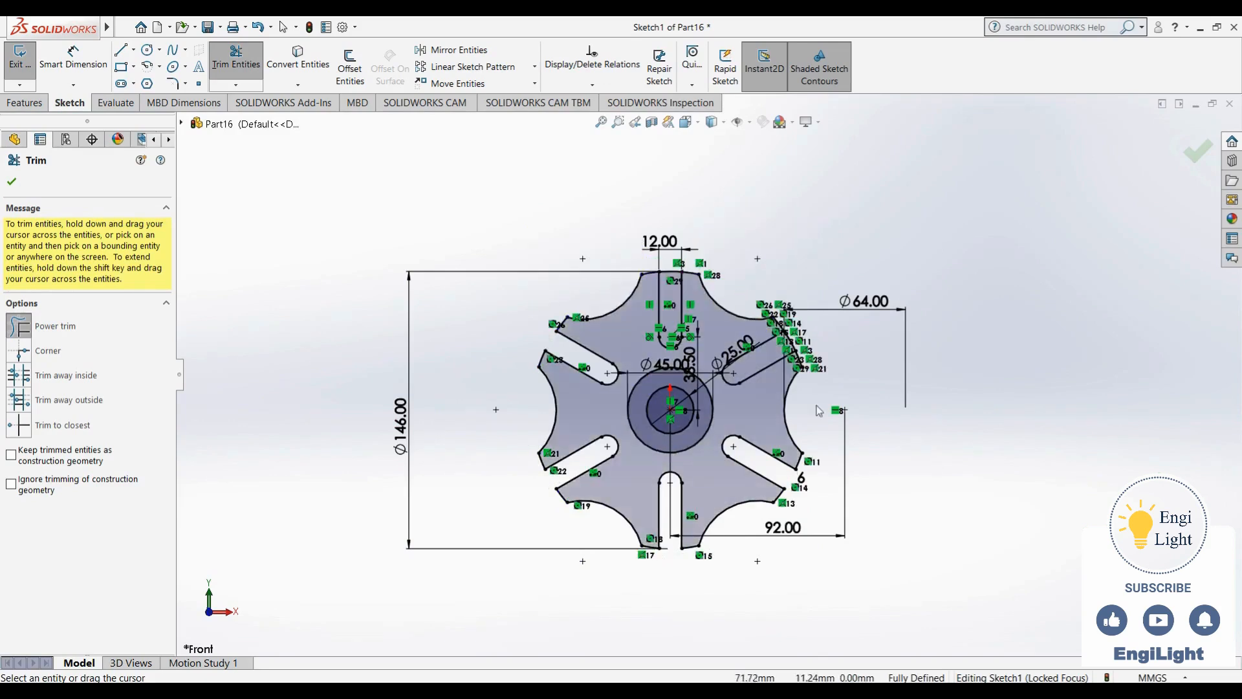
pyautogui.moveTo(797, 337); pyautogui.dragTo(778, 351)
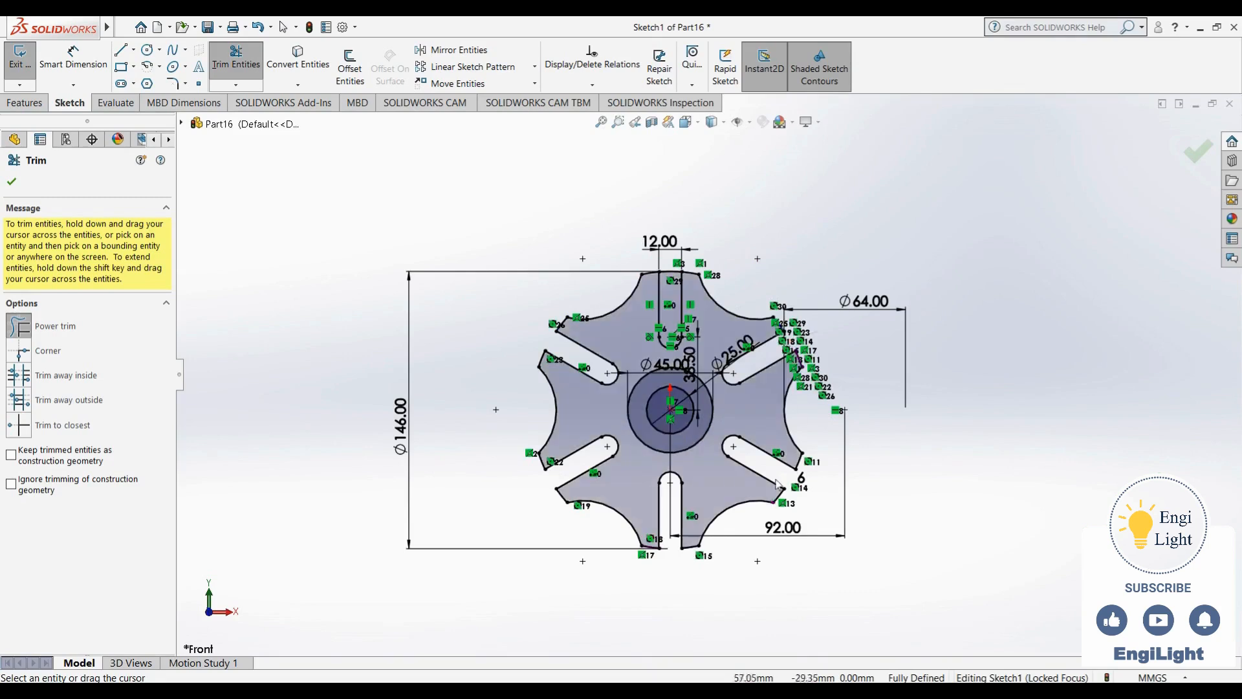
# - Hide the sketch relations and trim the outer circle's arc across the top slot's opening
pyautogui.scroll(2, 705, 376)
pyautogui.scroll(-2, 611, 408)
pyautogui.scroll(-2, 719, 420)
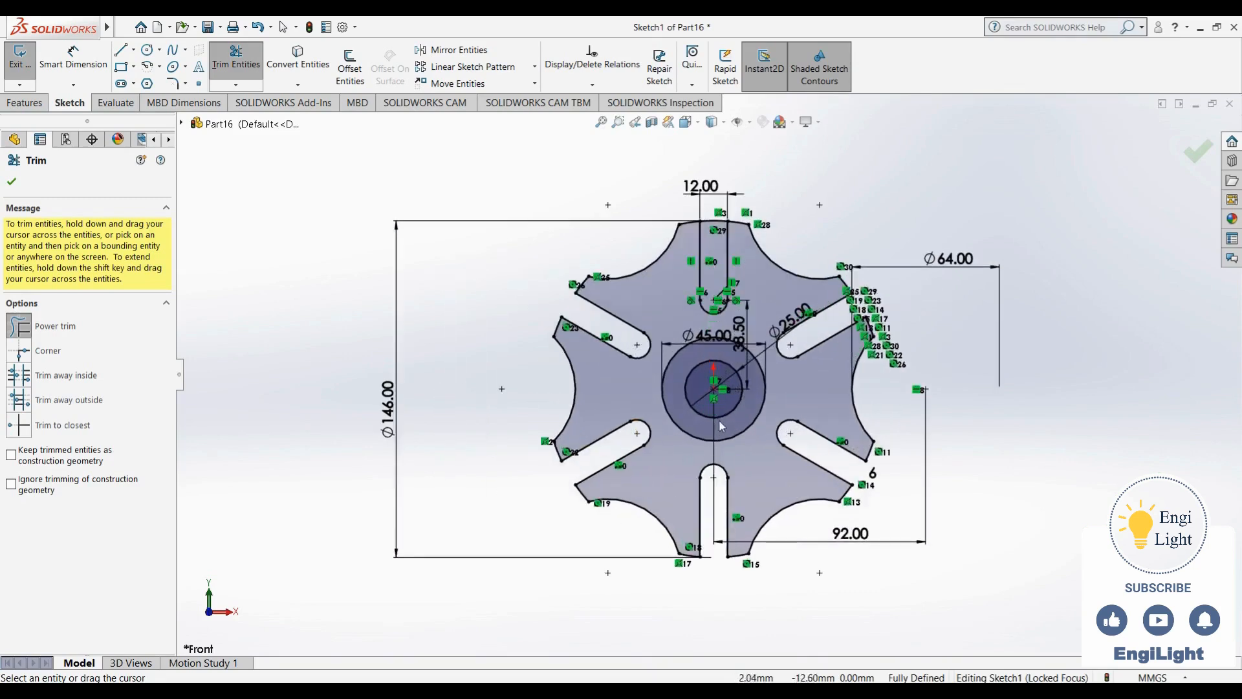
pyautogui.click(750, 123)
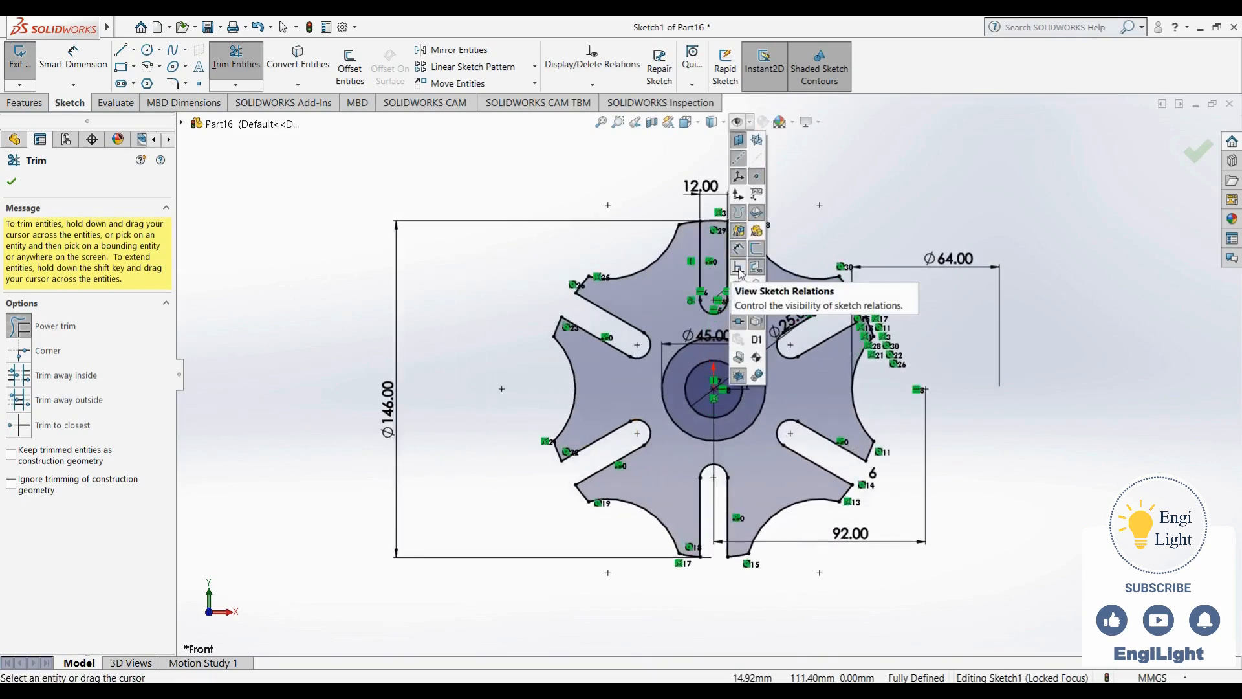
pyautogui.click(741, 270)
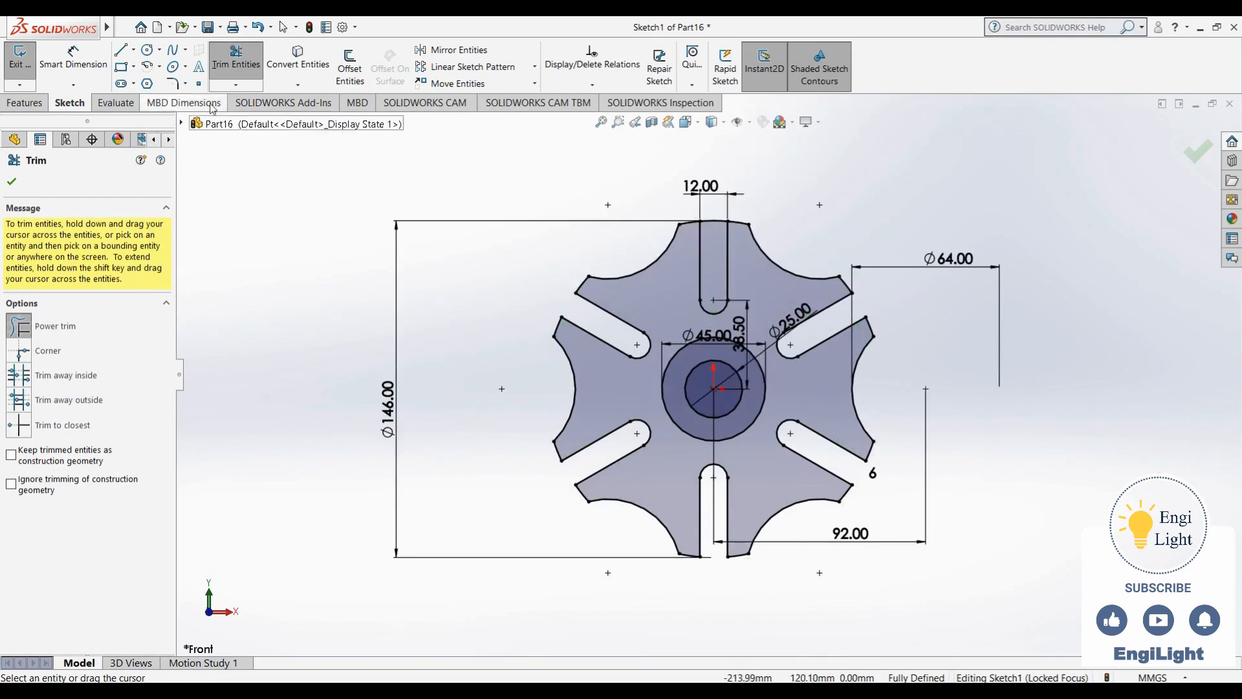
pyautogui.moveTo(714, 196); pyautogui.dragTo(712, 225)
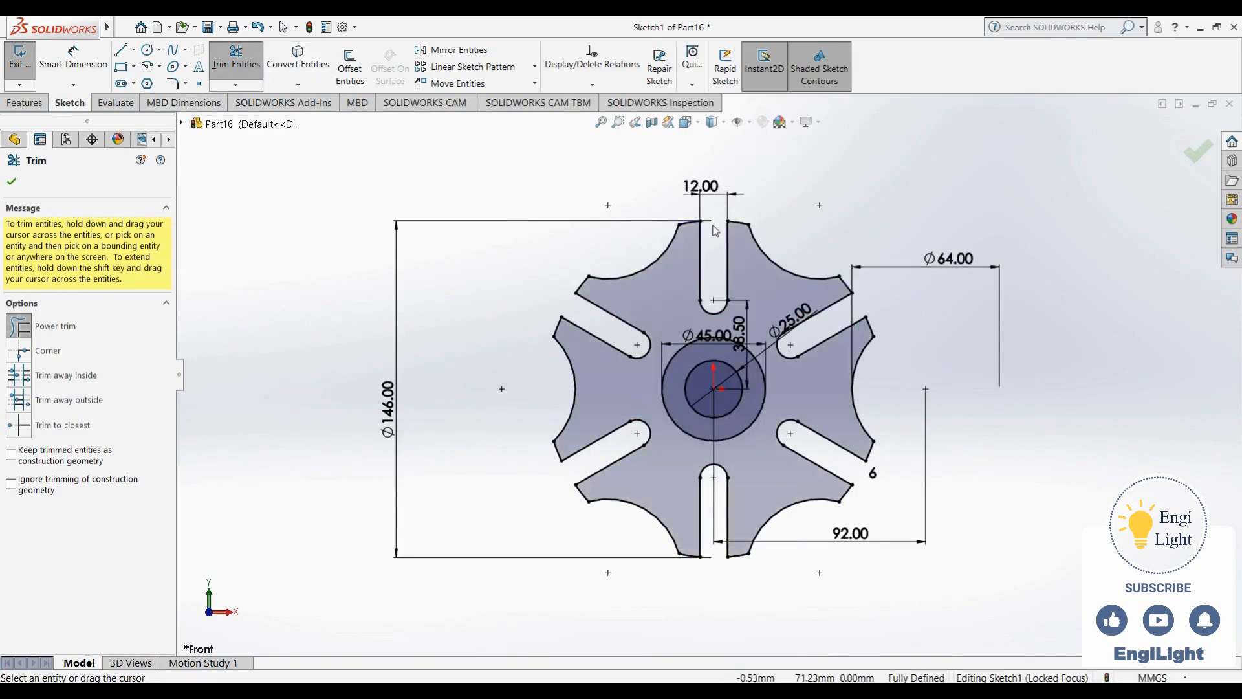